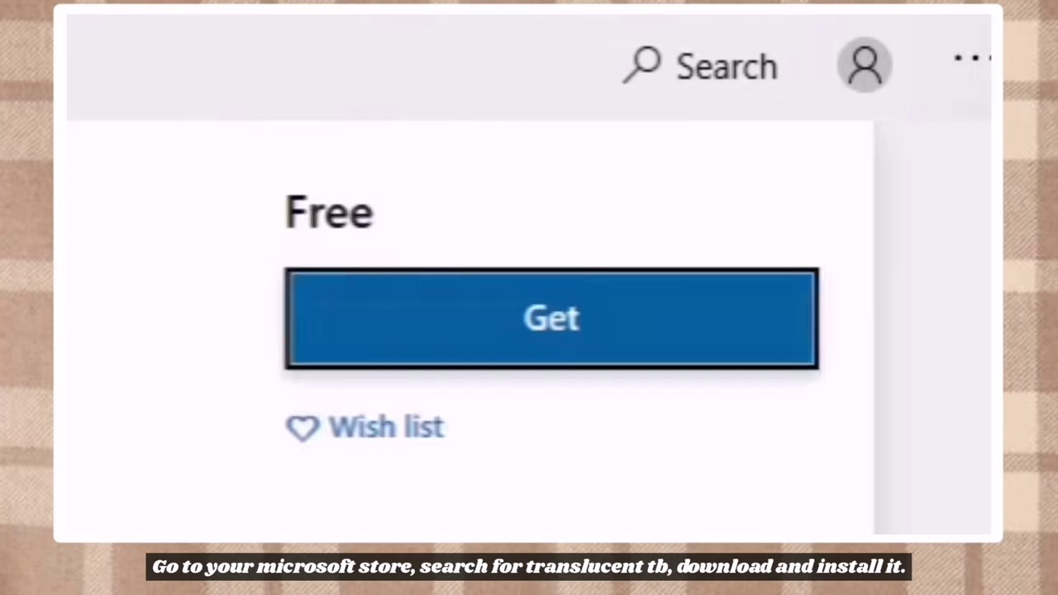
Step: Get and install the free TranslucentTB app from the Microsoft Store
{"action": "left_click", "coordinate": [552, 348]}
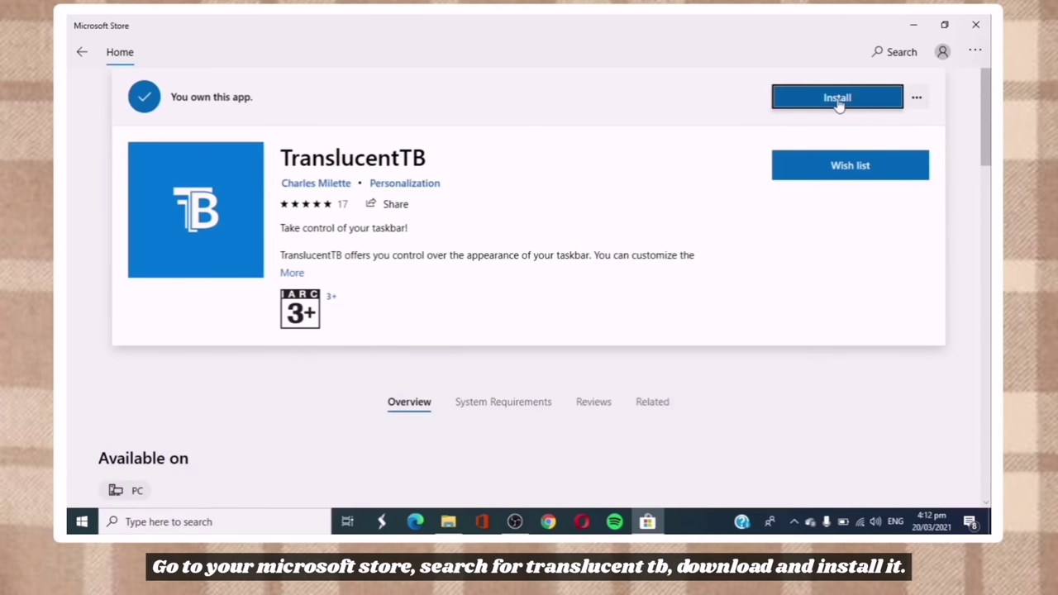
{"action": "left_click", "coordinate": [837, 99]}
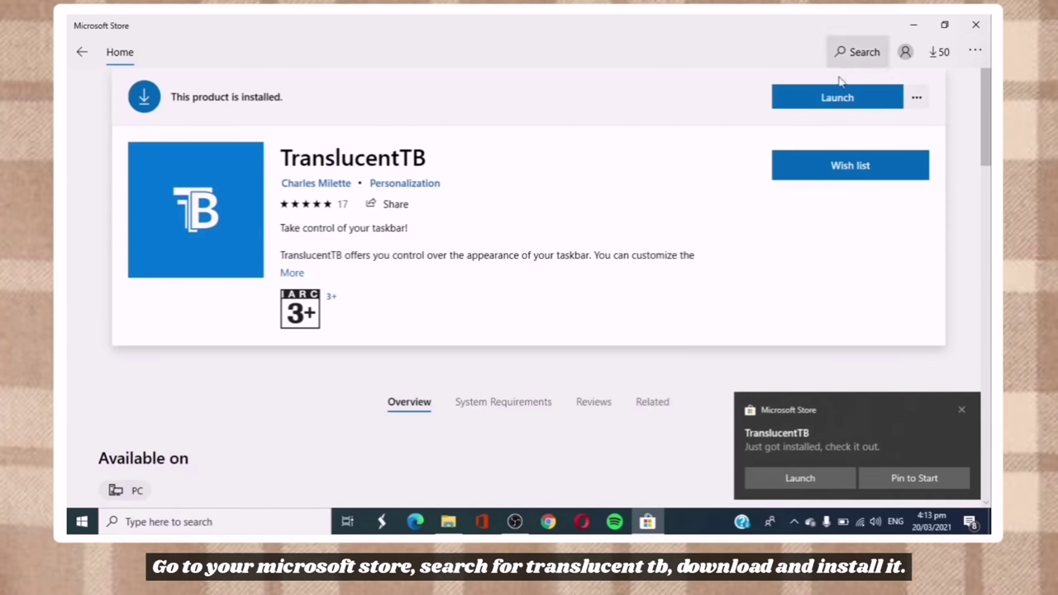
Step: Launch TranslucentTB, agree to its GPLv3 license and close the Microsoft Store
{"action": "left_click", "coordinate": [837, 99]}
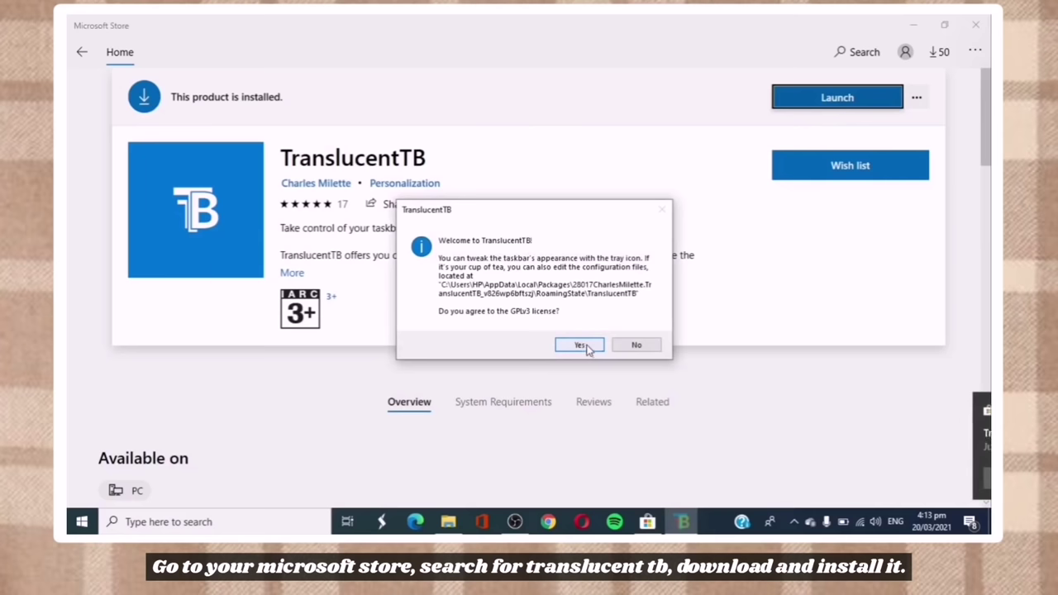
{"action": "left_click", "coordinate": [575, 347]}
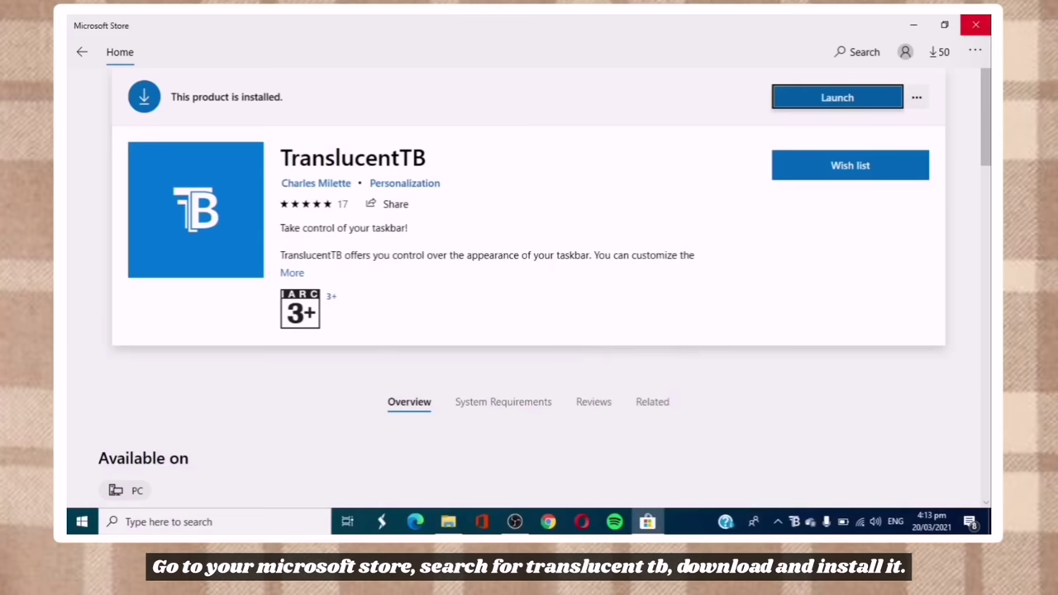
{"action": "left_click", "coordinate": [976, 25]}
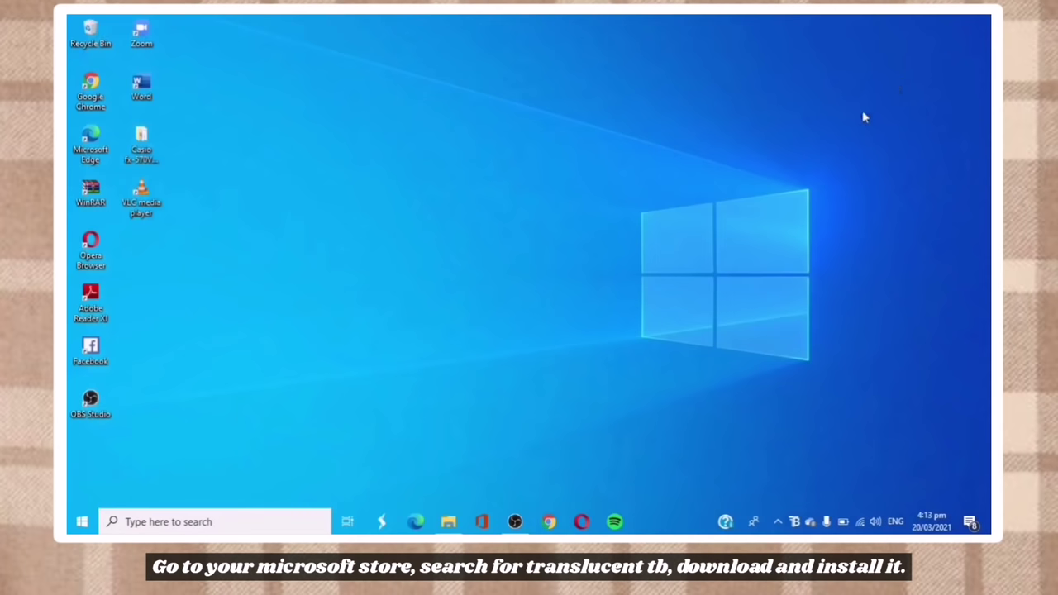
Step: Try the Normal and Opaque styles for the regular taskbar in TranslucentTB
{"action": "right_click", "coordinate": [666, 527]}
{"action": "left_click", "coordinate": [661, 530]}
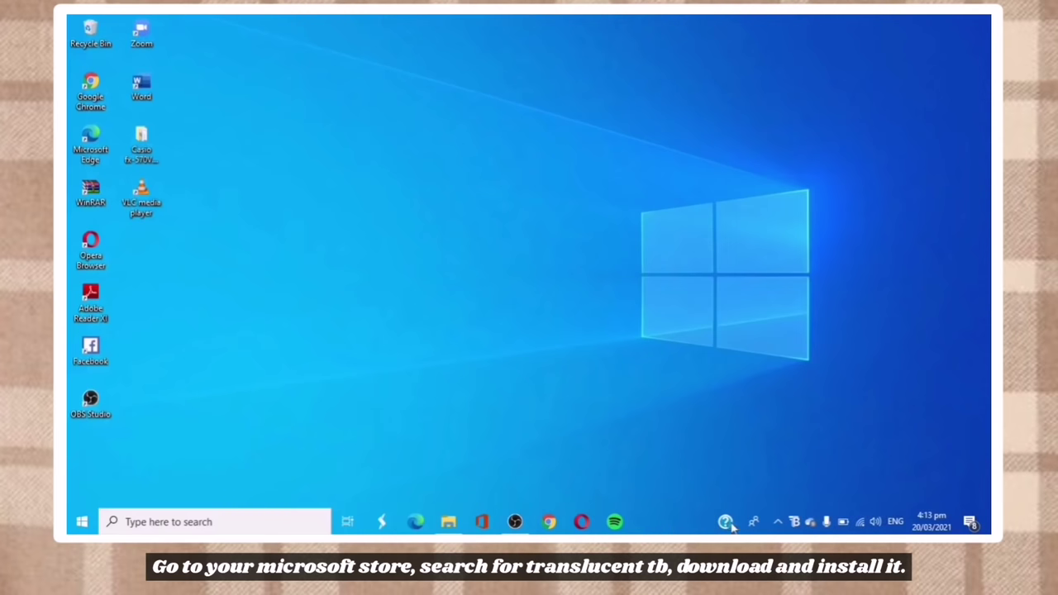
{"action": "right_click", "coordinate": [795, 522]}
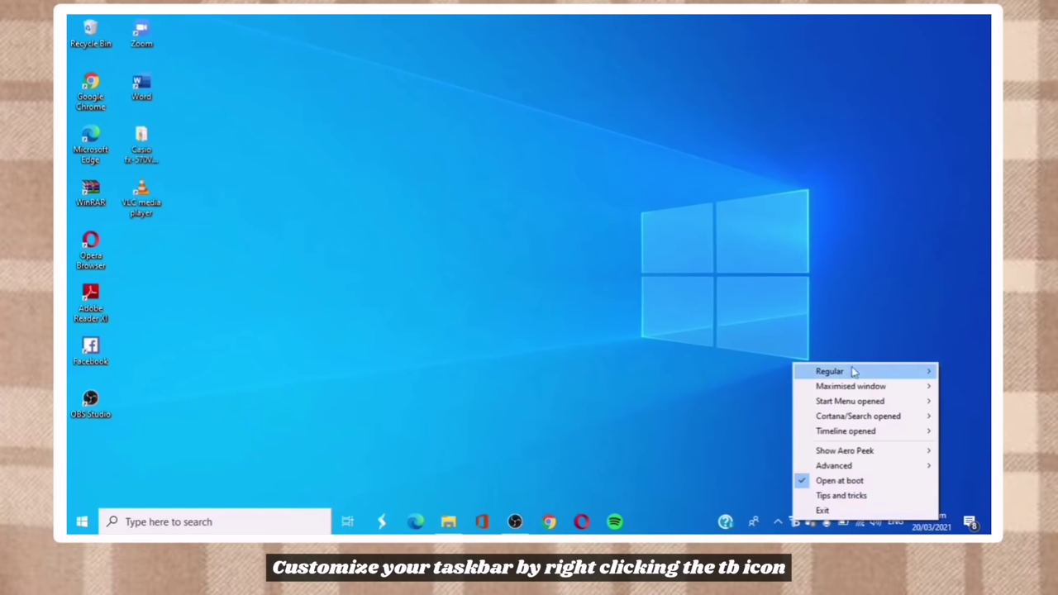
{"action": "mouse_move", "coordinate": [839, 372]}
{"action": "left_click", "coordinate": [719, 406]}
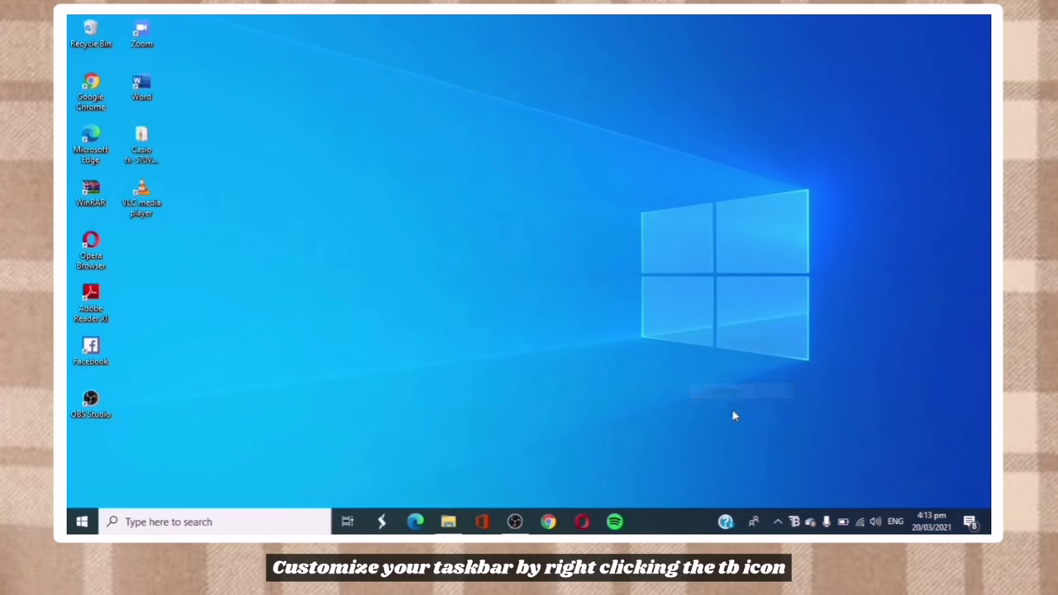
{"action": "right_click", "coordinate": [796, 523]}
{"action": "mouse_move", "coordinate": [847, 368]}
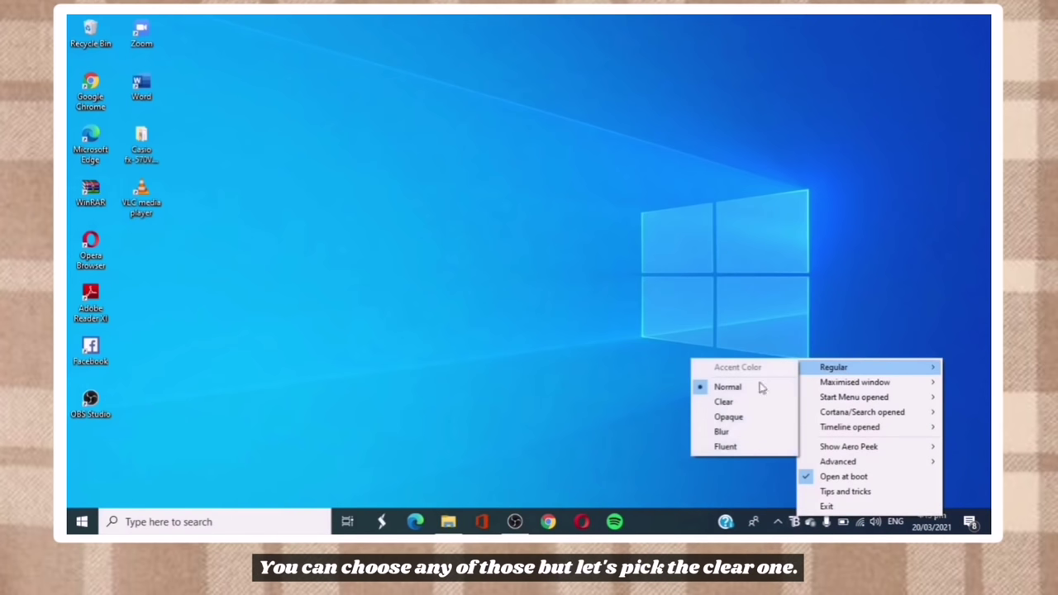
{"action": "left_click", "coordinate": [740, 418]}
Step: Try the Blur and Fluent styles for the regular taskbar in TranslucentTB
{"action": "right_click", "coordinate": [795, 522]}
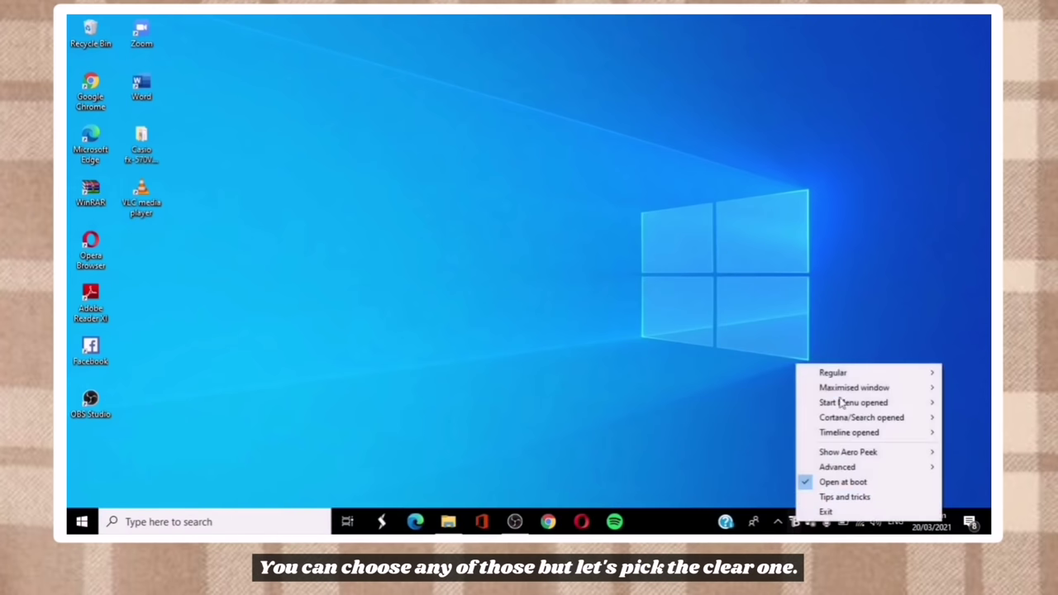
{"action": "left_click", "coordinate": [726, 436]}
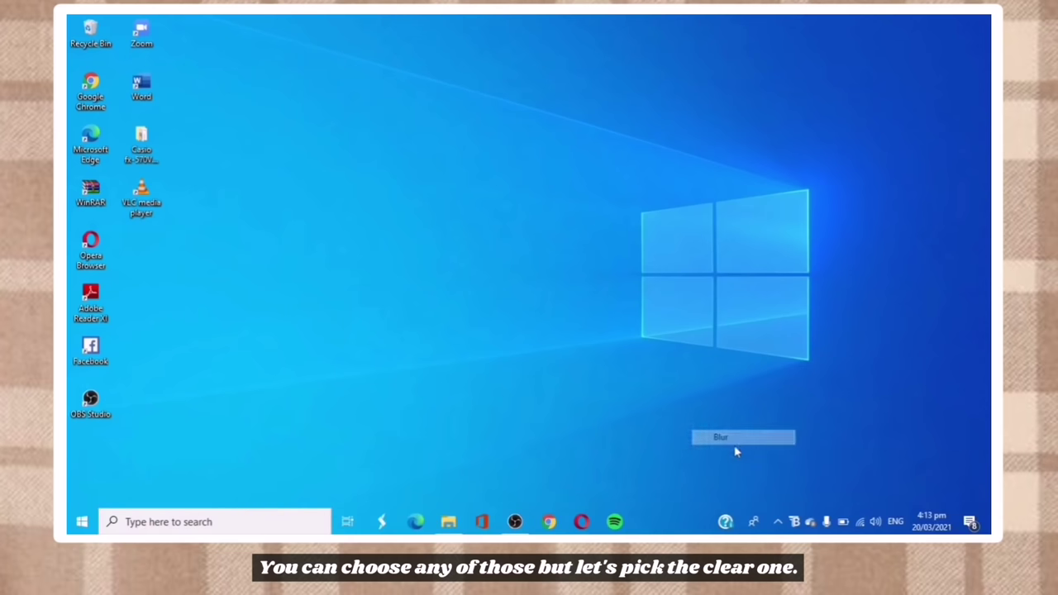
{"action": "left_click", "coordinate": [778, 522]}
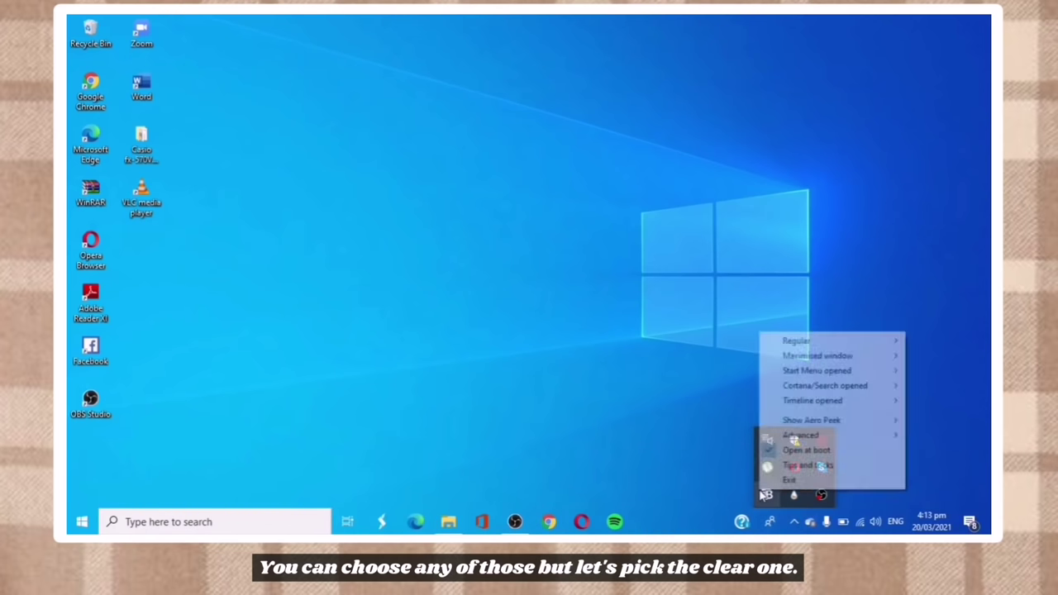
{"action": "right_click", "coordinate": [794, 495]}
{"action": "mouse_move", "coordinate": [786, 361]}
{"action": "left_click", "coordinate": [688, 420]}
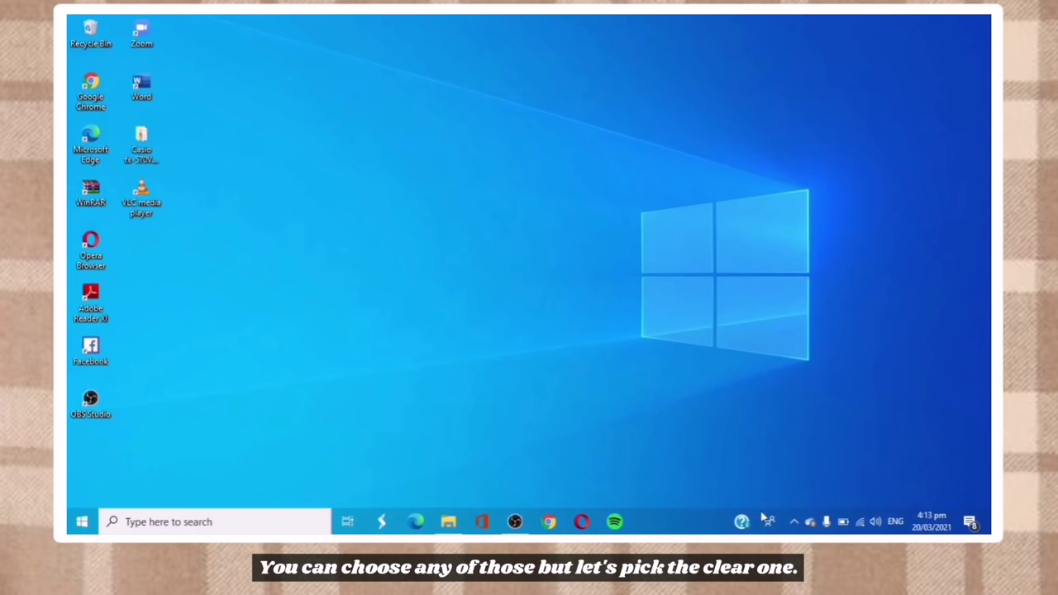
Step: Set TranslucentTB's regular taskbar style to Clear
{"action": "left_click", "coordinate": [793, 521]}
{"action": "right_click", "coordinate": [793, 494]}
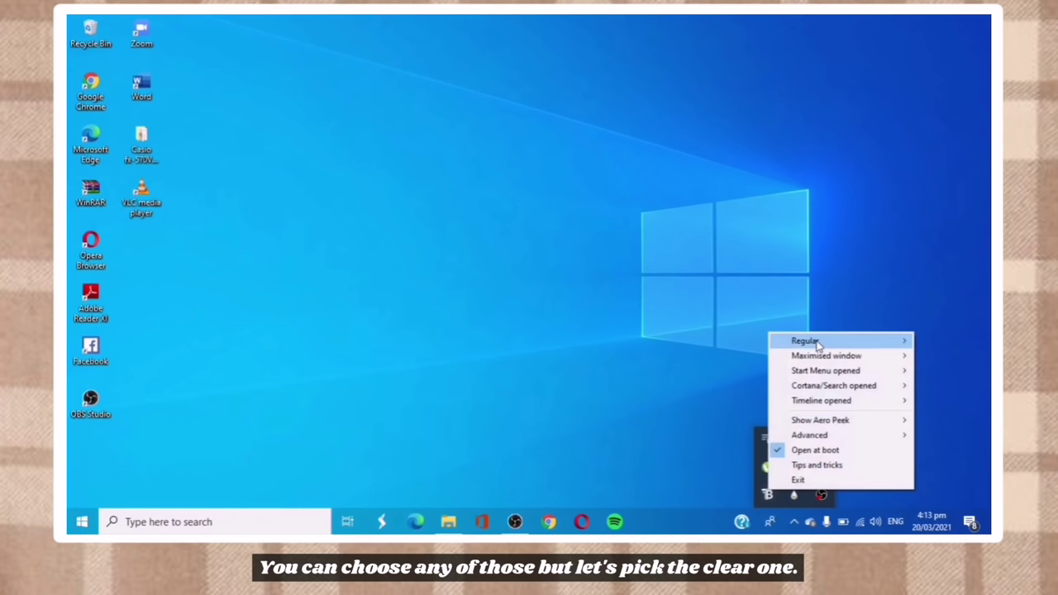
{"action": "mouse_move", "coordinate": [794, 342]}
{"action": "left_click", "coordinate": [699, 376]}
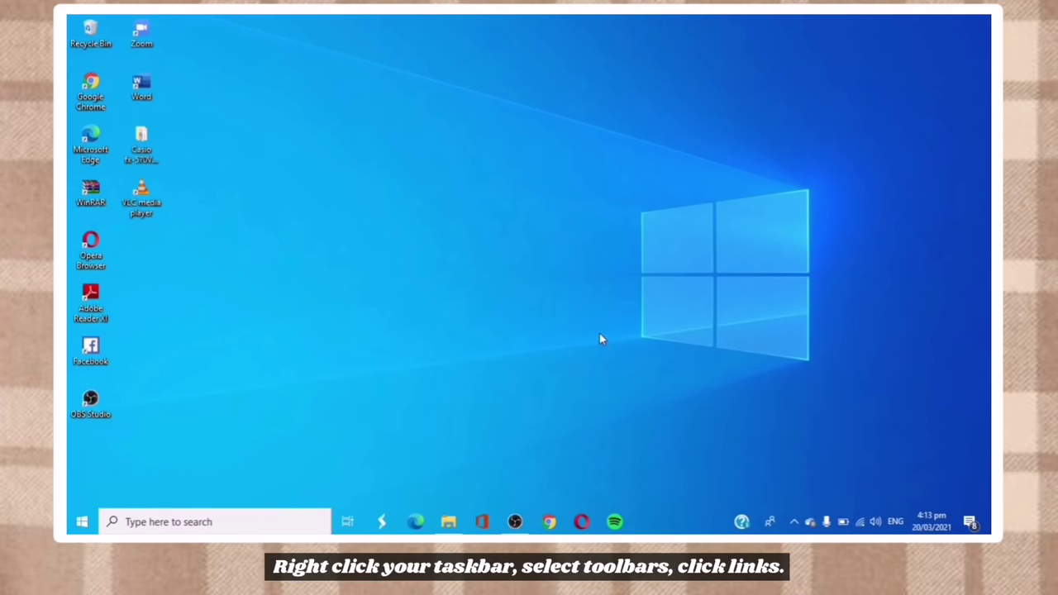
Step: Add the Links toolbar to the taskbar
{"action": "right_click", "coordinate": [697, 521]}
{"action": "mouse_move", "coordinate": [743, 203]}
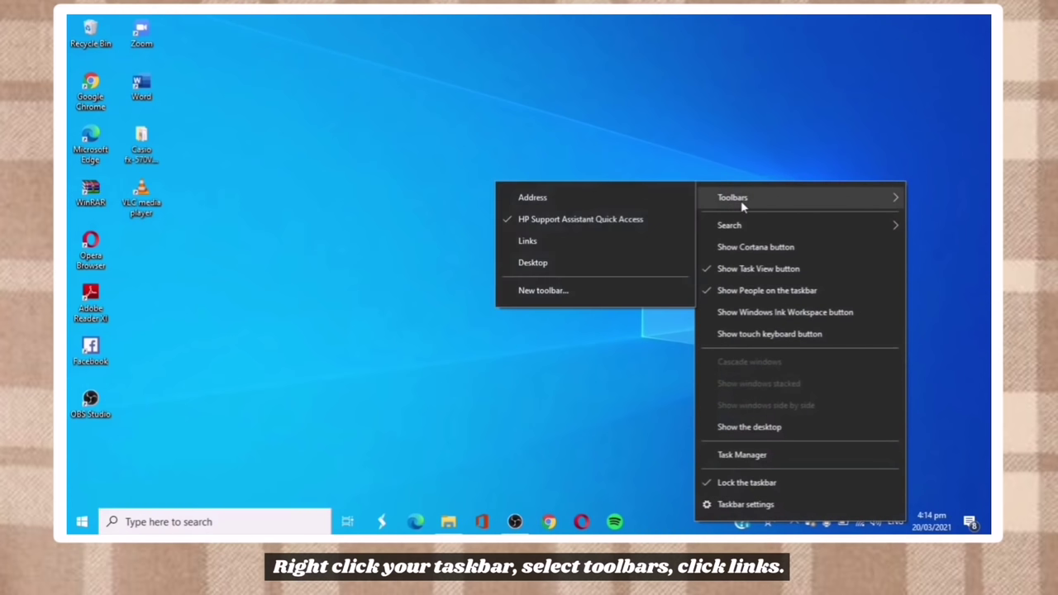
{"action": "left_click", "coordinate": [555, 242]}
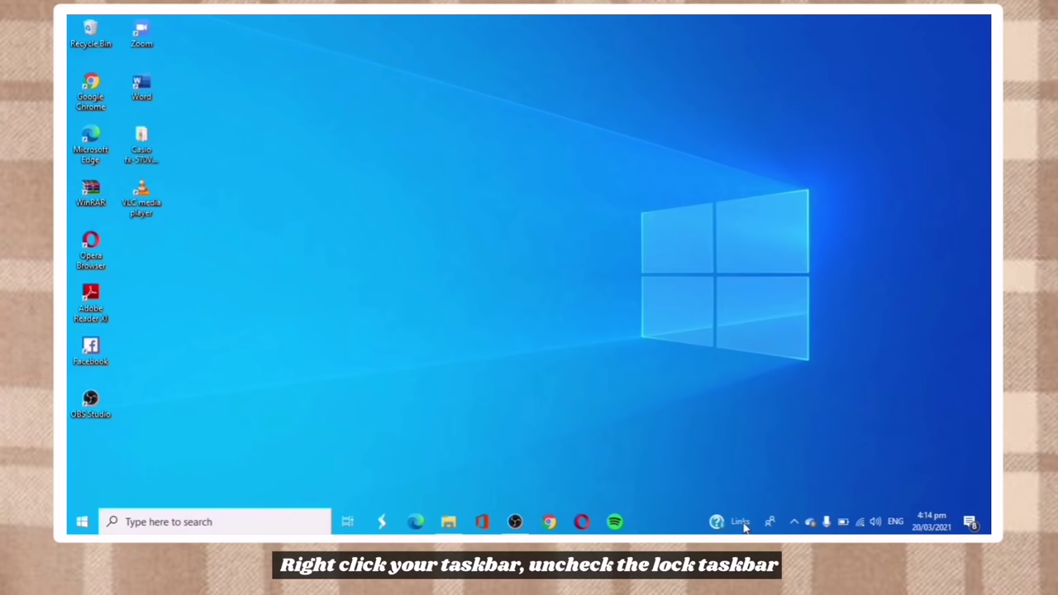
Step: Unlock the taskbar and move the Links toolbar ahead of the pinned app icons, narrowing it so the icons sit beside it
{"action": "right_click", "coordinate": [684, 527]}
{"action": "left_click", "coordinate": [699, 482]}
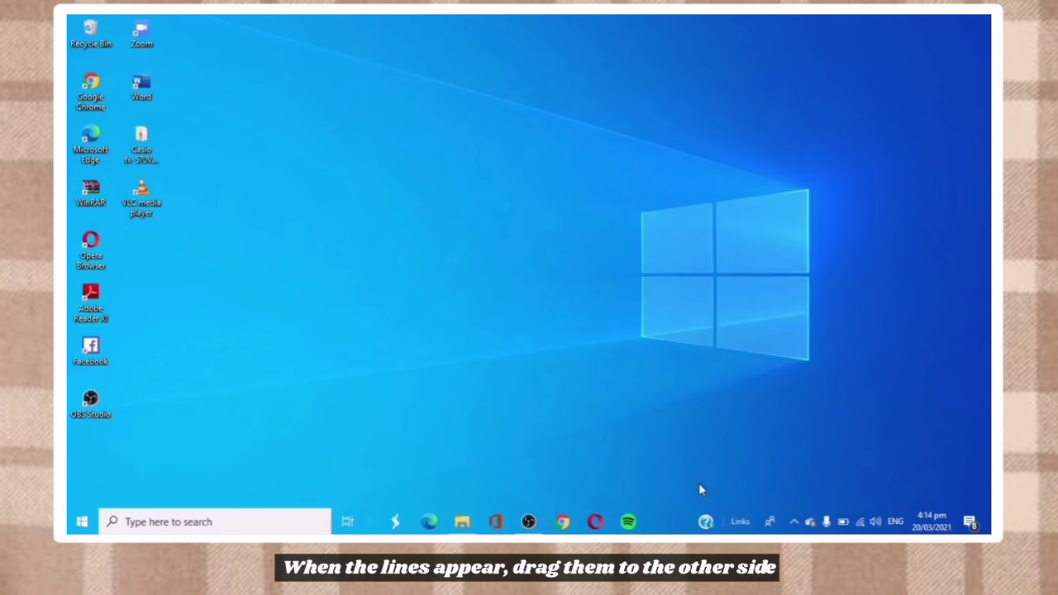
{"action": "left_click_drag", "start_coordinate": [725, 521], "coordinate": [361, 514]}
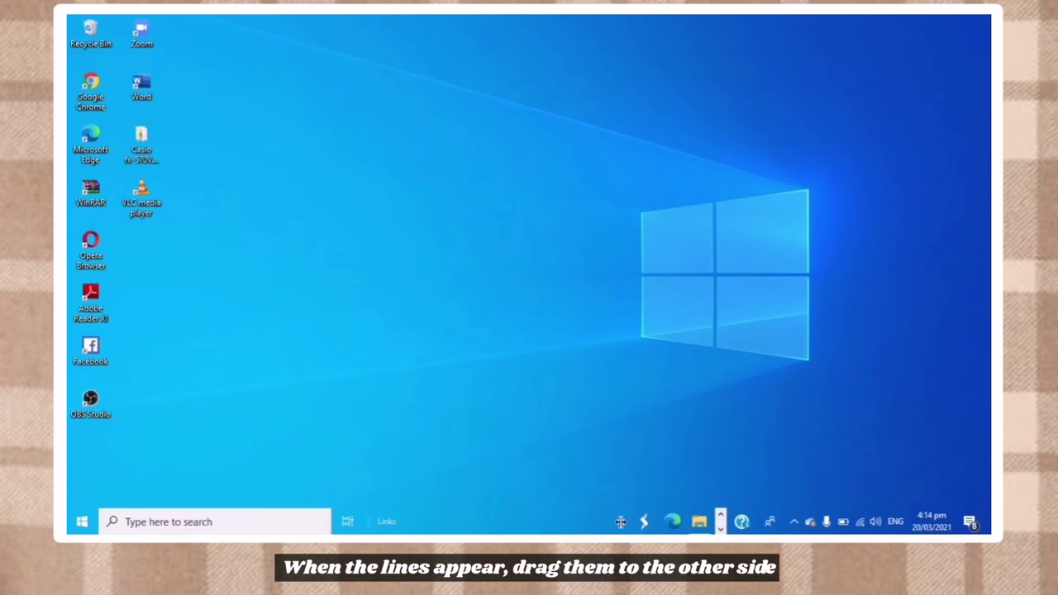
{"action": "left_click_drag", "start_coordinate": [622, 522], "coordinate": [401, 527]}
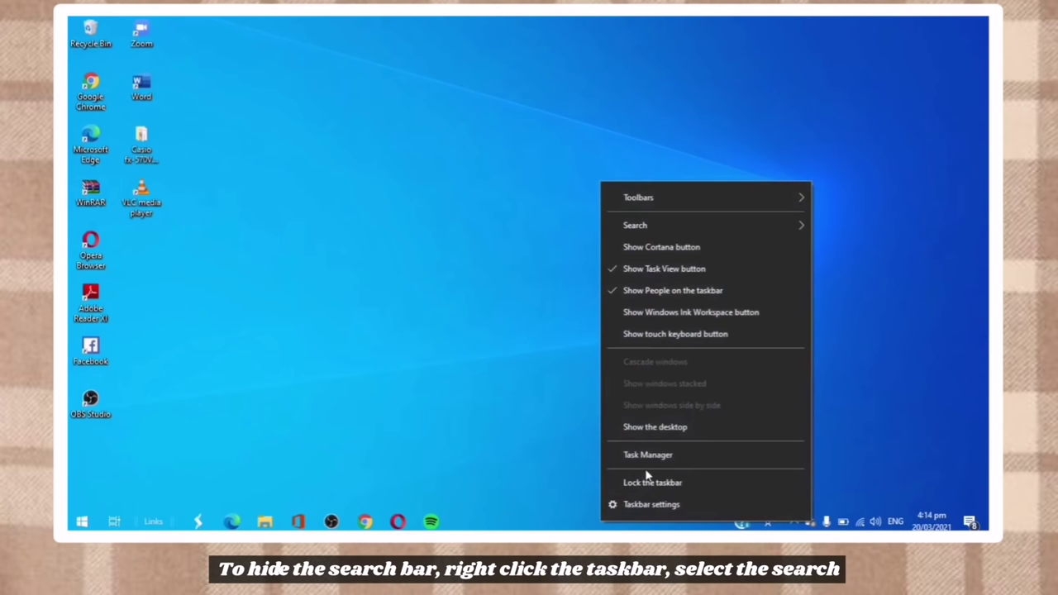
Step: Show search as an icon on the taskbar and shift the pinned app icons toward the taskbar's centre
{"action": "mouse_move", "coordinate": [645, 226]}
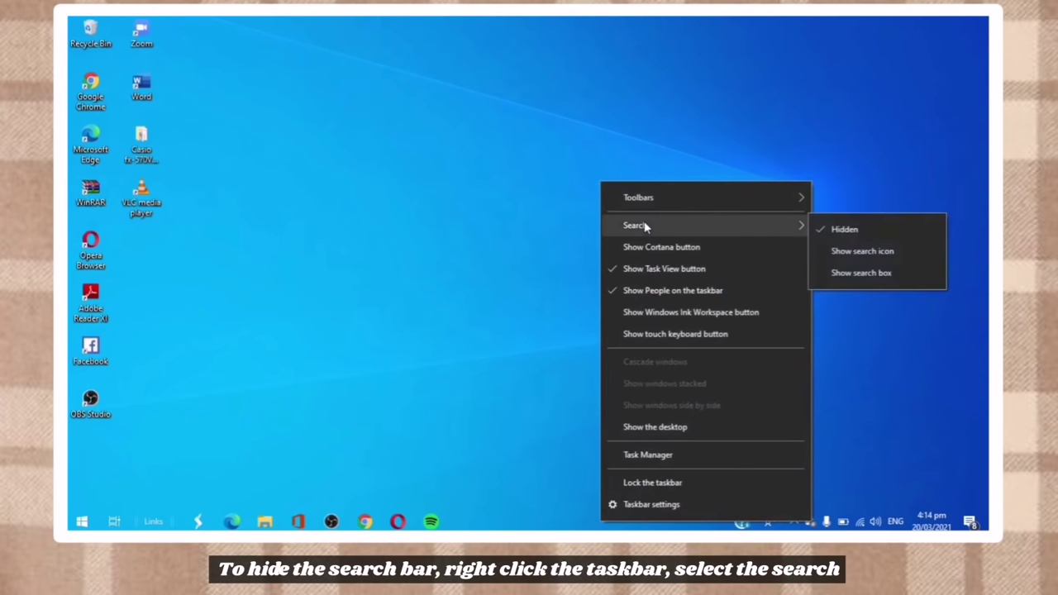
{"action": "left_click", "coordinate": [839, 254]}
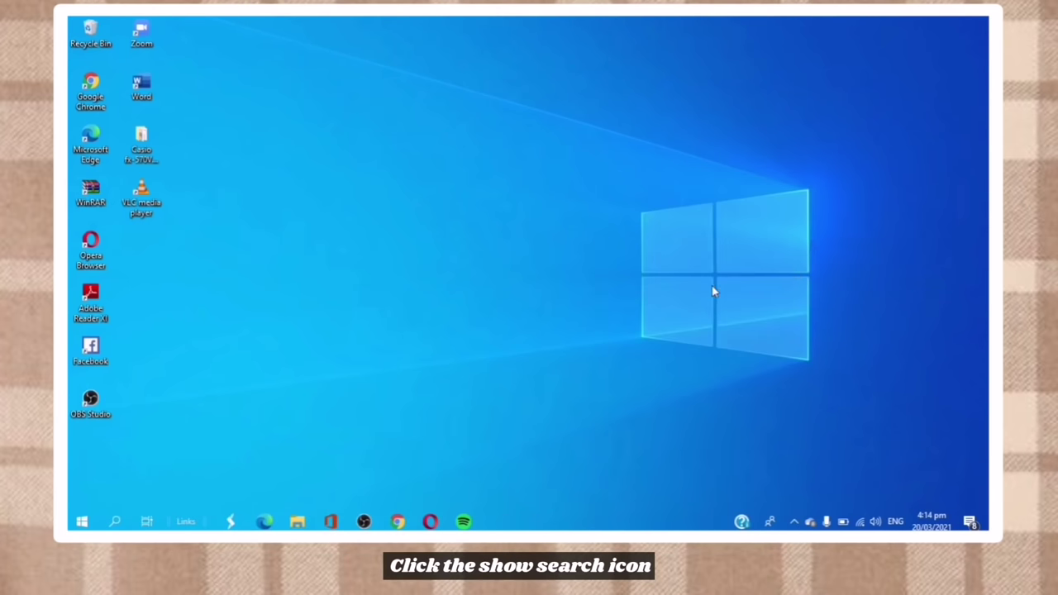
{"action": "left_click_drag", "start_coordinate": [216, 521], "coordinate": [339, 523]}
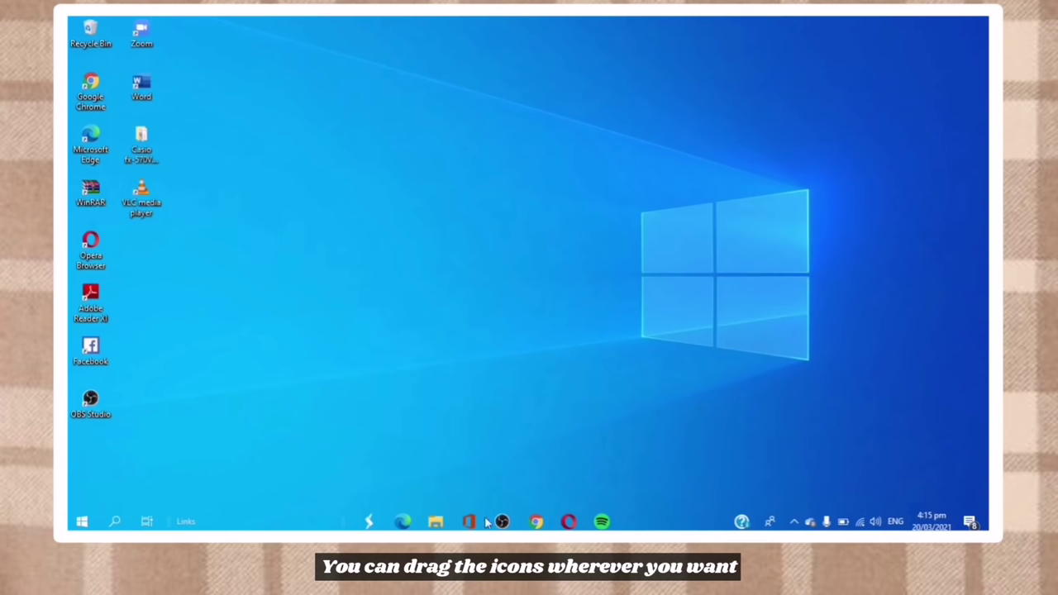
Step: Turn on "Use small taskbar buttons" in the taskbar settings and minimize the Settings window
{"action": "right_click", "coordinate": [687, 522]}
{"action": "left_click", "coordinate": [707, 508]}
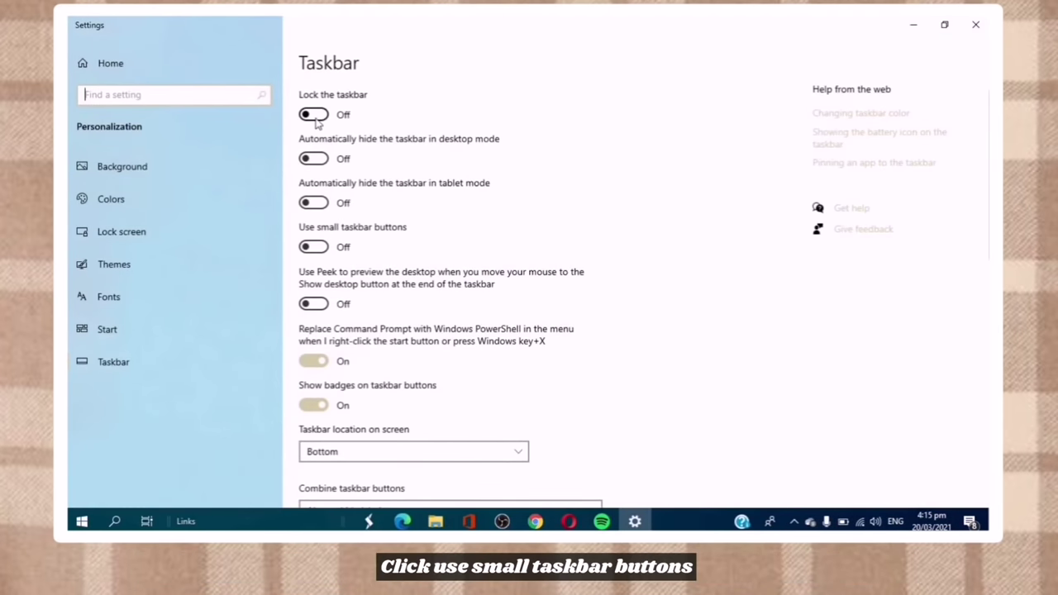
{"action": "left_click", "coordinate": [315, 247]}
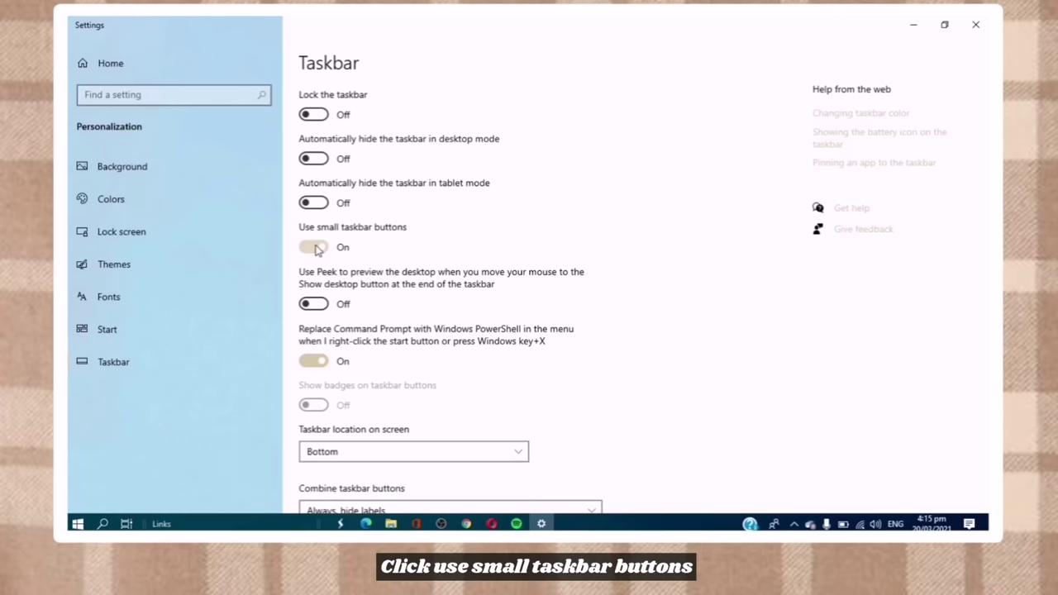
{"action": "left_click", "coordinate": [914, 24]}
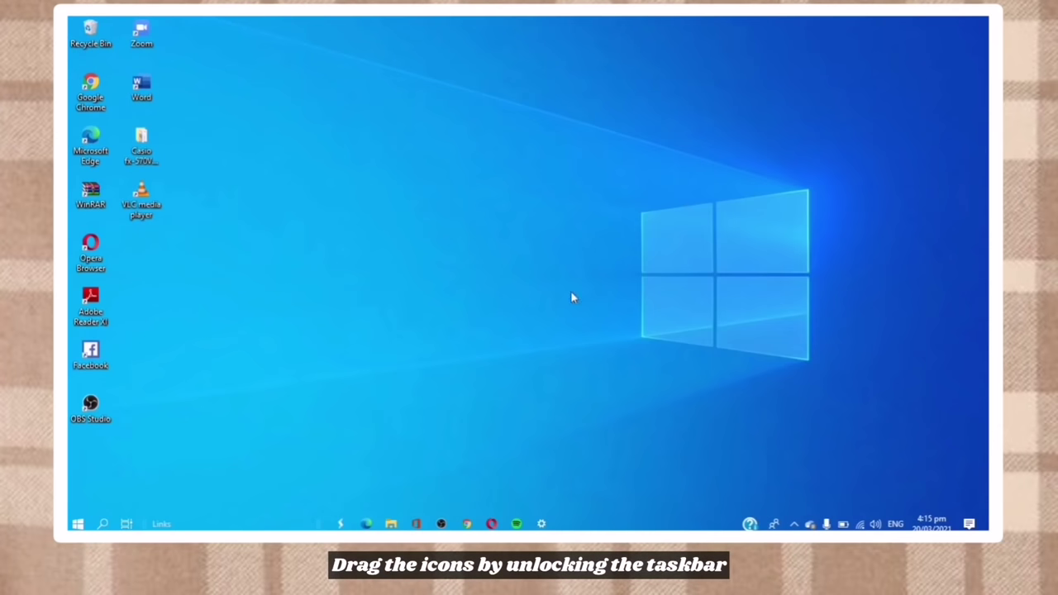
Step: Recentre the app icons by shifting them slightly along the unlocked taskbar, and lock the taskbar
{"action": "right_click", "coordinate": [635, 523]}
{"action": "left_click", "coordinate": [657, 482]}
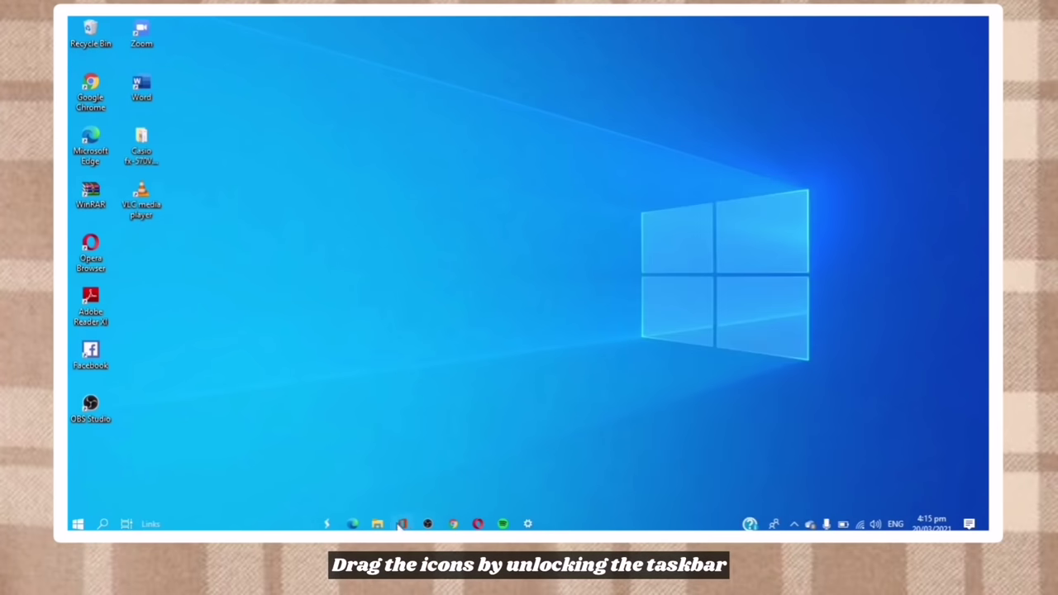
{"action": "right_click", "coordinate": [585, 528]}
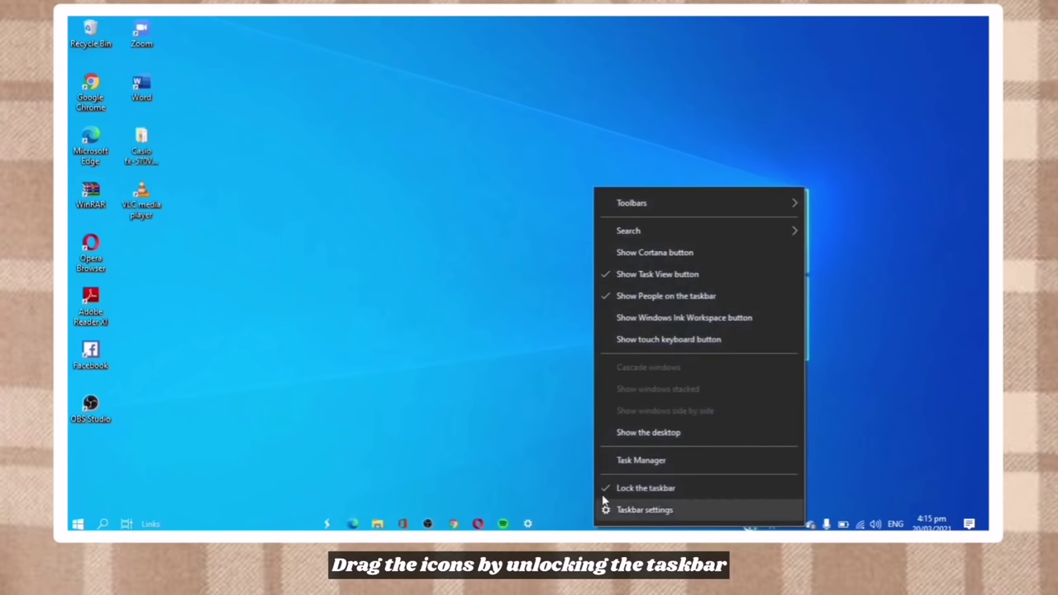
{"action": "left_click", "coordinate": [611, 488]}
{"action": "mouse_move", "coordinate": [318, 524]}
{"action": "left_mouse_down"}
{"action": "mouse_move", "coordinate": [383, 523]}
{"action": "mouse_move", "coordinate": [300, 523]}
{"action": "mouse_move", "coordinate": [470, 523]}
{"action": "mouse_move", "coordinate": [294, 523]}
{"action": "mouse_move", "coordinate": [383, 523]}
{"action": "mouse_move", "coordinate": [302, 523]}
{"action": "mouse_move", "coordinate": [347, 523]}
{"action": "mouse_move", "coordinate": [330, 526]}
{"action": "left_mouse_up"}
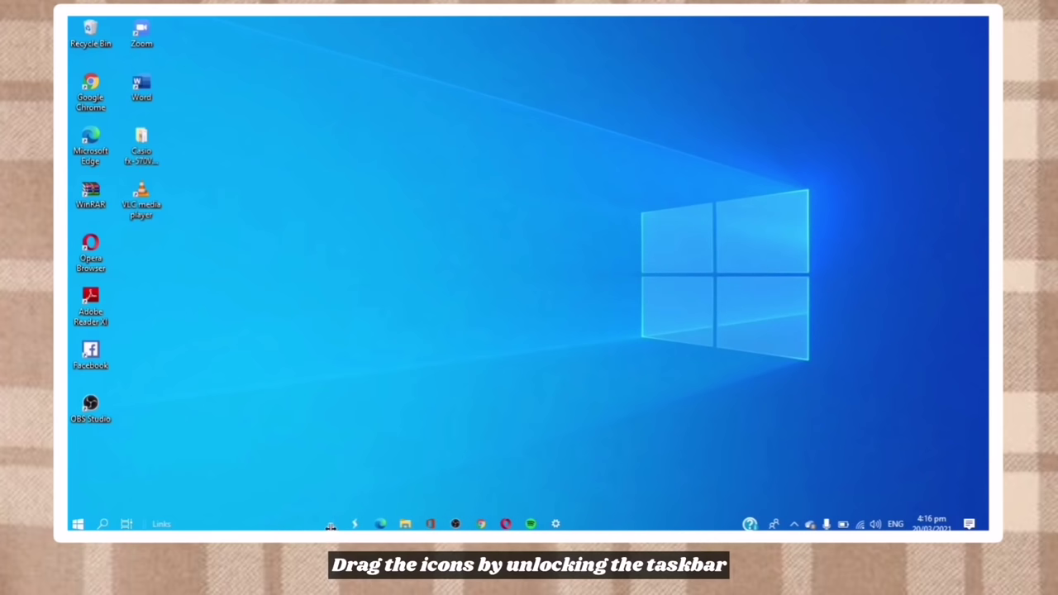
{"action": "right_click", "coordinate": [635, 526]}
{"action": "left_click", "coordinate": [662, 486]}
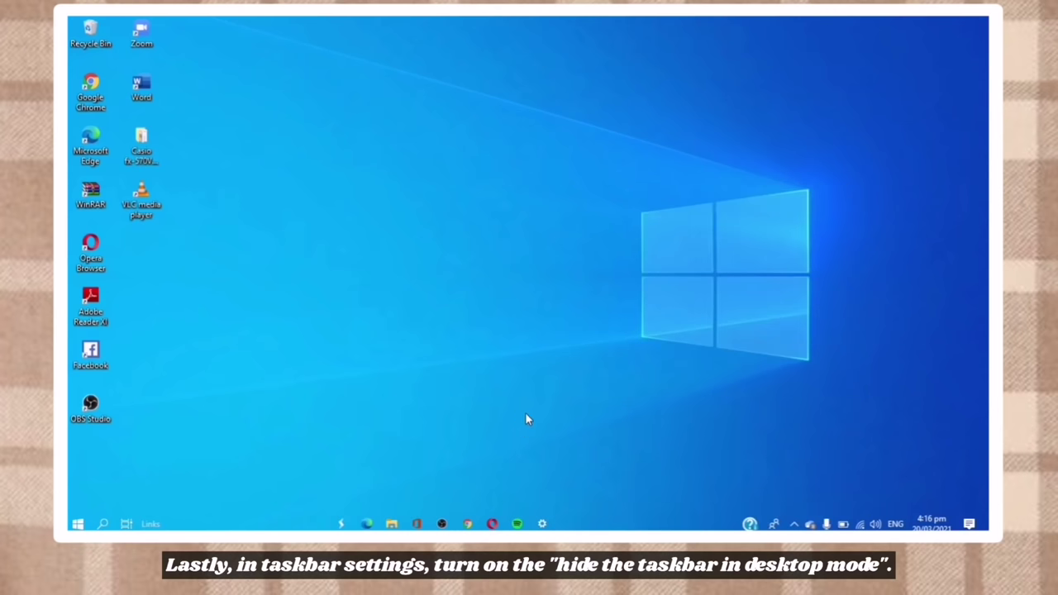
Step: Turn on "Automatically hide the taskbar in desktop mode" in the taskbar settings and minimize the Settings window
{"action": "right_click", "coordinate": [662, 526]}
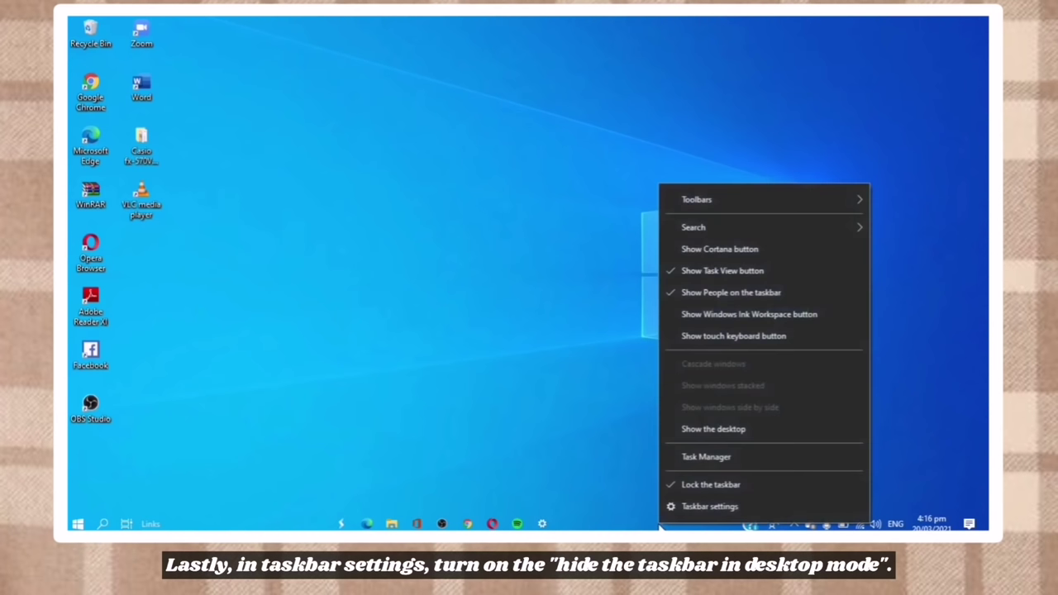
{"action": "left_click", "coordinate": [709, 507]}
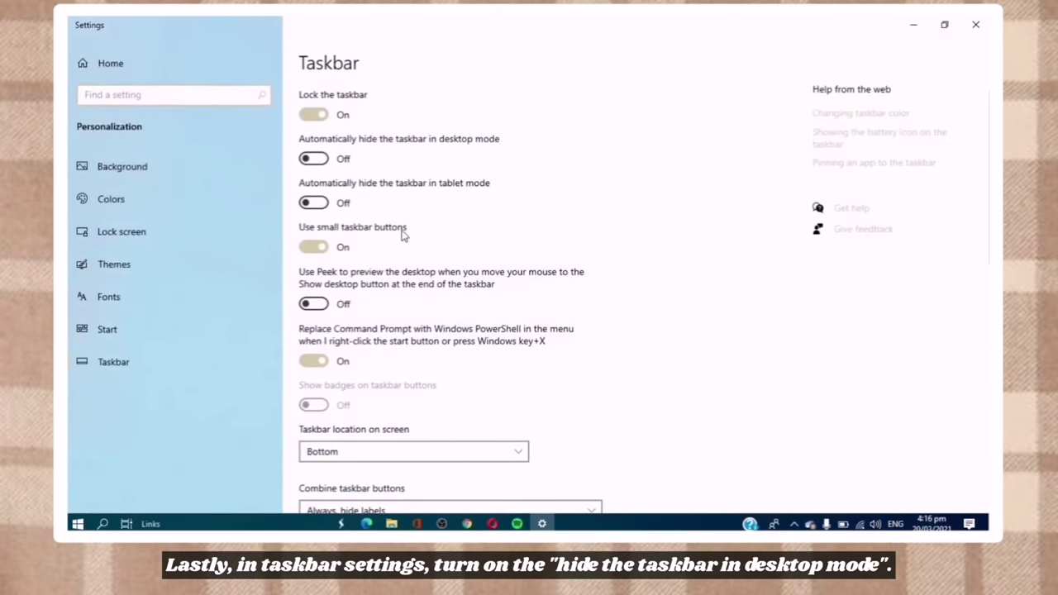
{"action": "left_click", "coordinate": [314, 159]}
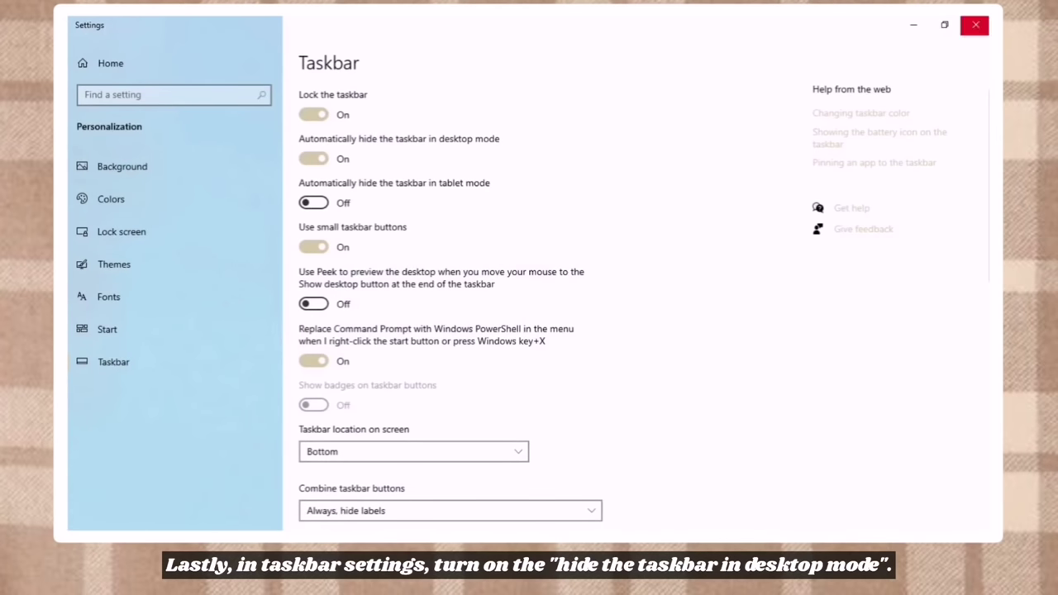
{"action": "left_click", "coordinate": [914, 25]}
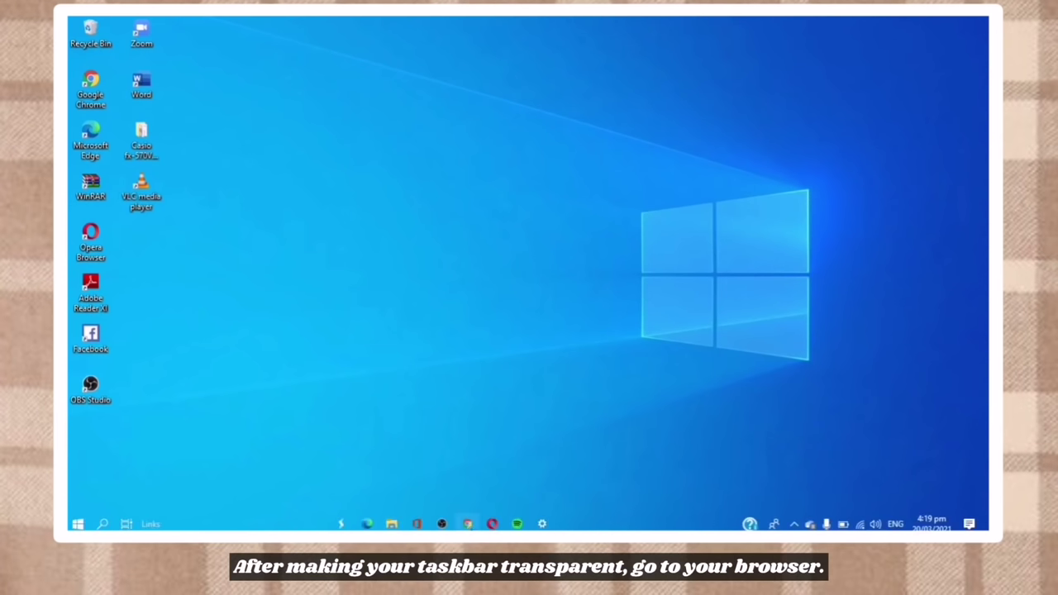
Step: Switch to Chrome, go to rainmeter.net and download the Rainmeter 4.3.1 Final Release installer
{"action": "left_click", "coordinate": [468, 523]}
{"action": "left_click", "coordinate": [359, 52]}
{"action": "type", "text": "rainm"}
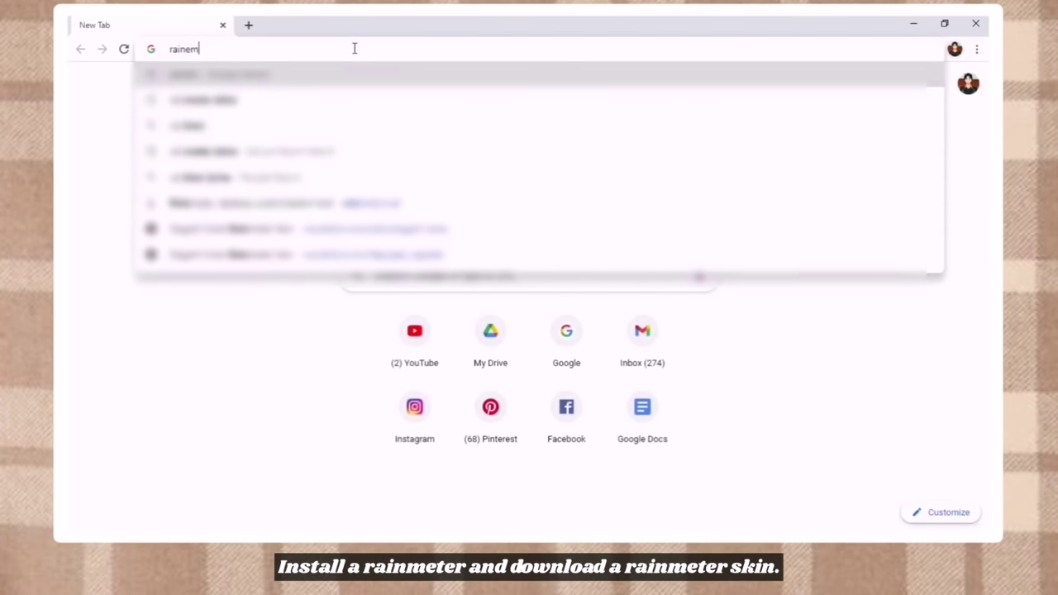
{"action": "type", "text": "eter.net"}
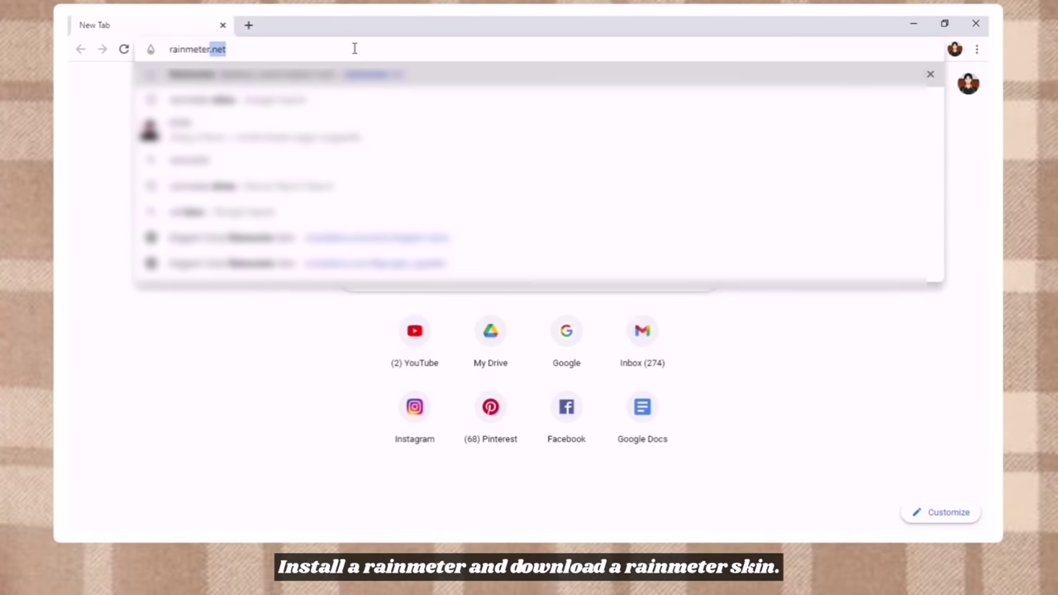
{"action": "key", "text": "Return"}
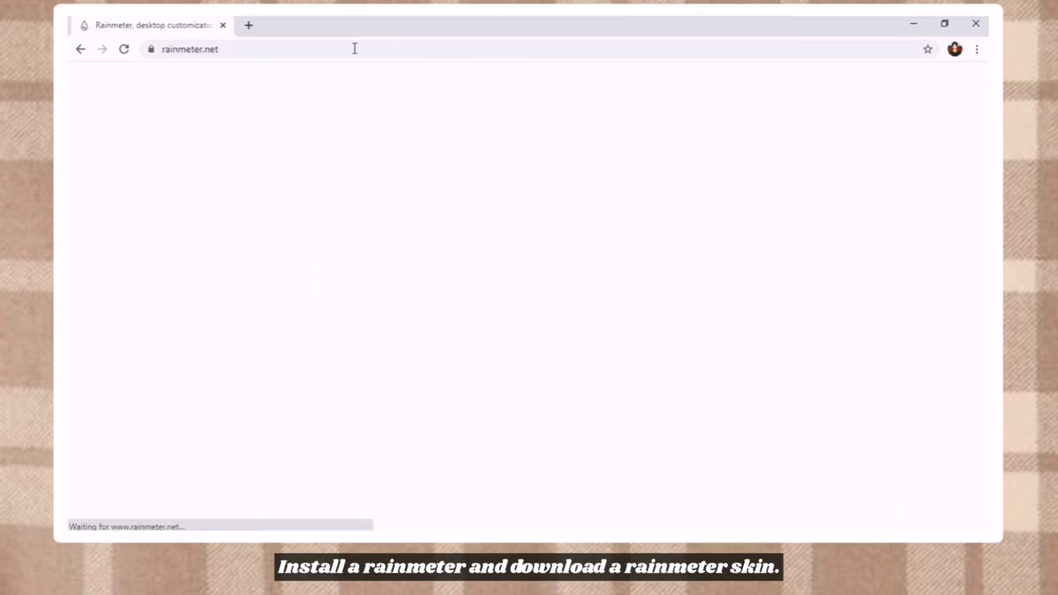
{"action": "scroll", "coordinate": [405, 203], "scroll_direction": "down", "scroll_amount": 3}
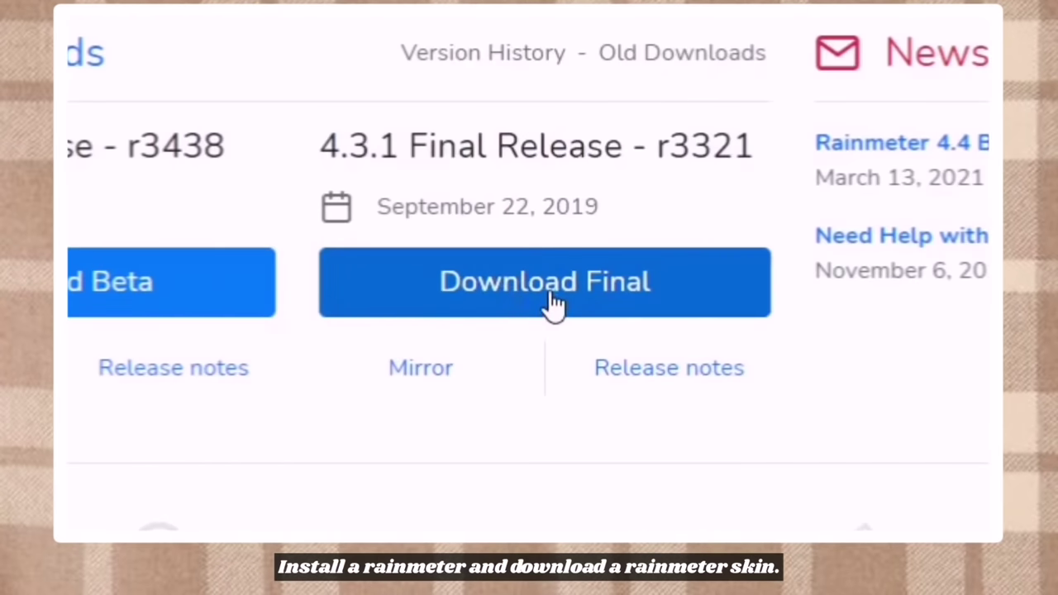
{"action": "left_click", "coordinate": [526, 335]}
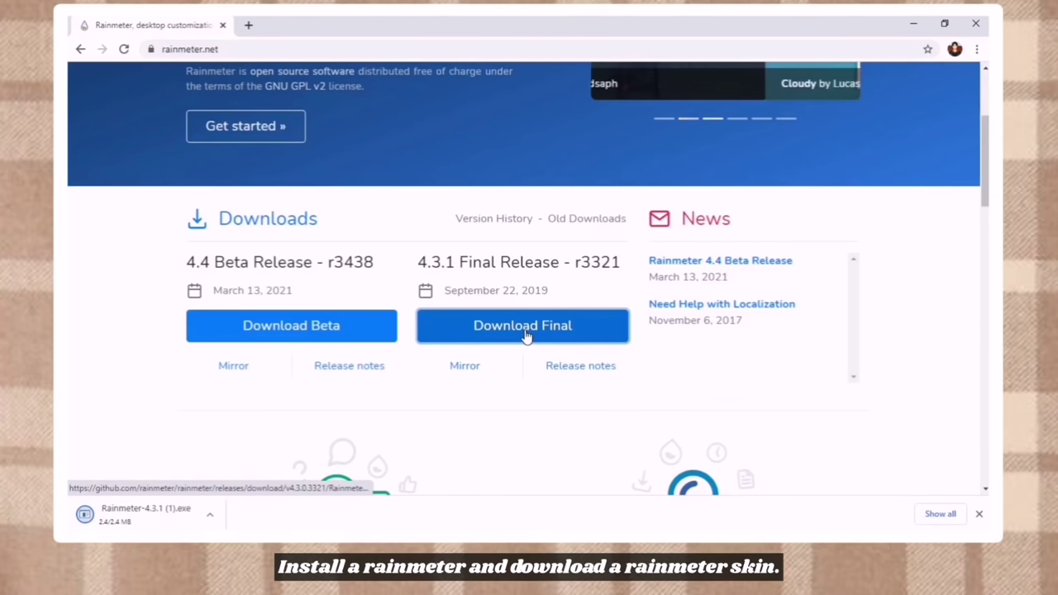
Step: Run the downloaded Rainmeter installer with the default install options and finish the setup with Run Rainmeter enabled
{"action": "left_click", "coordinate": [153, 516]}
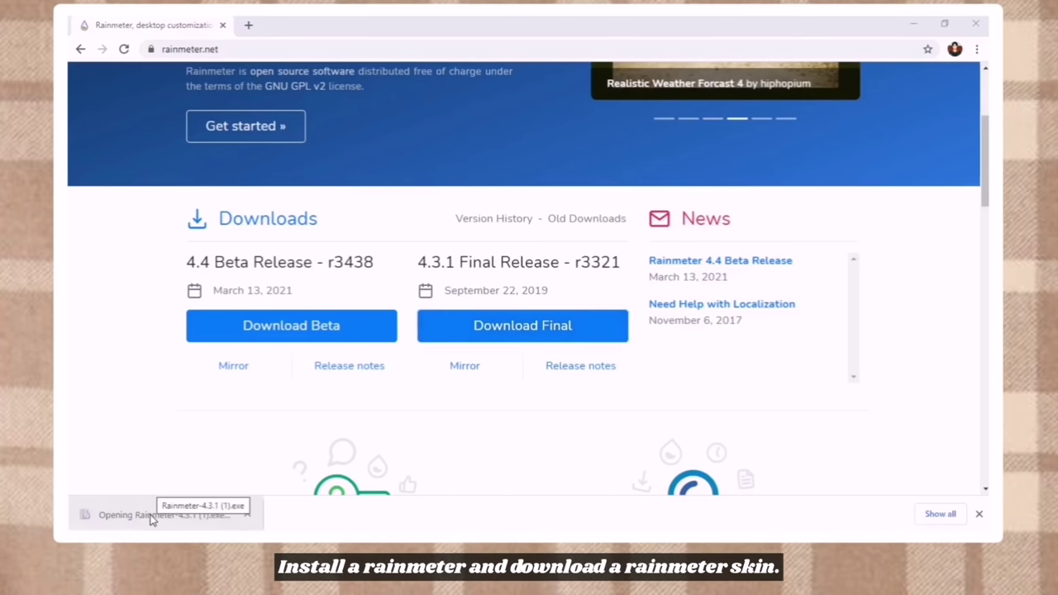
{"action": "left_click", "coordinate": [592, 391]}
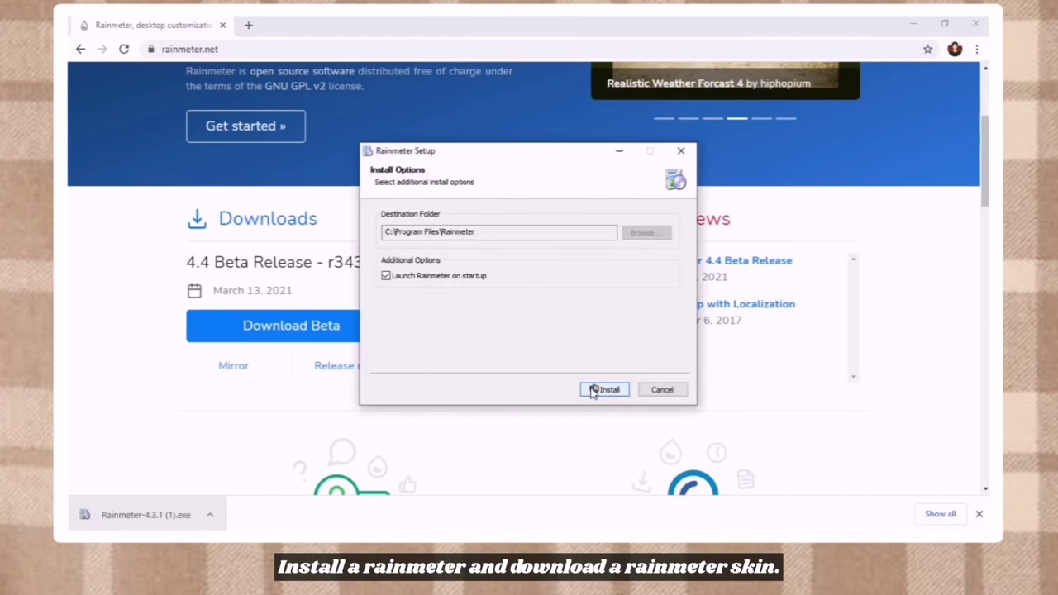
{"action": "left_click", "coordinate": [592, 390]}
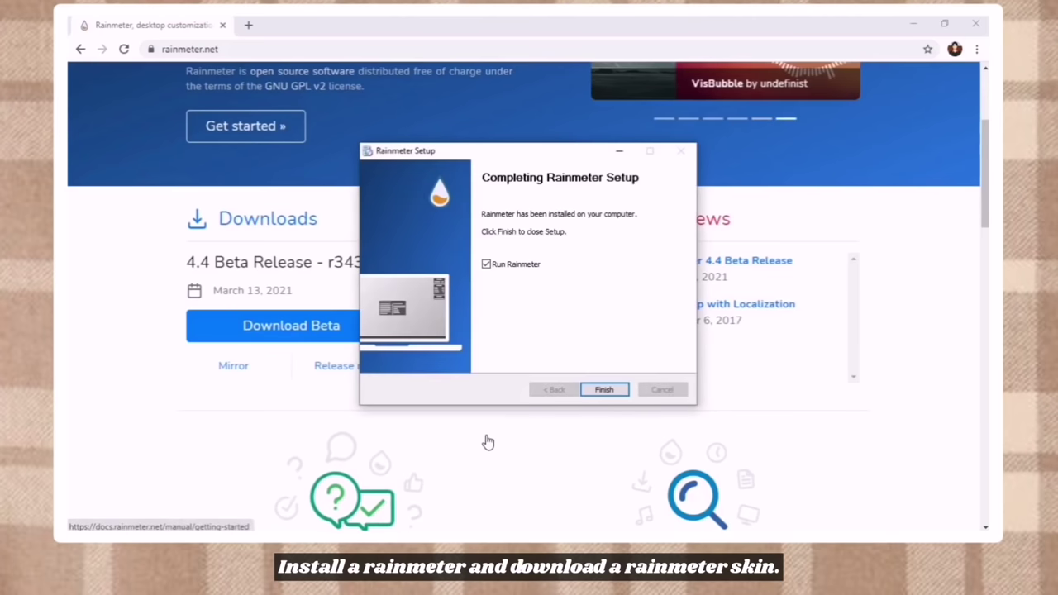
{"action": "left_click", "coordinate": [603, 390]}
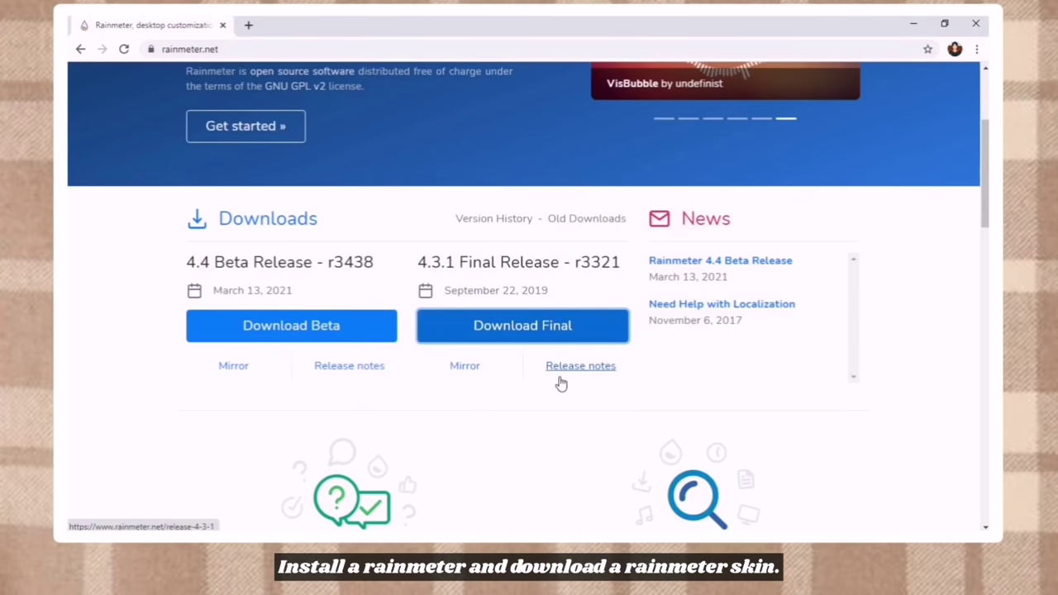
Step: Search the web for "rainmeter skins" in a new tab and open the VisualSkins site from the results
{"action": "left_click", "coordinate": [250, 26]}
{"action": "type", "text": "raine"}
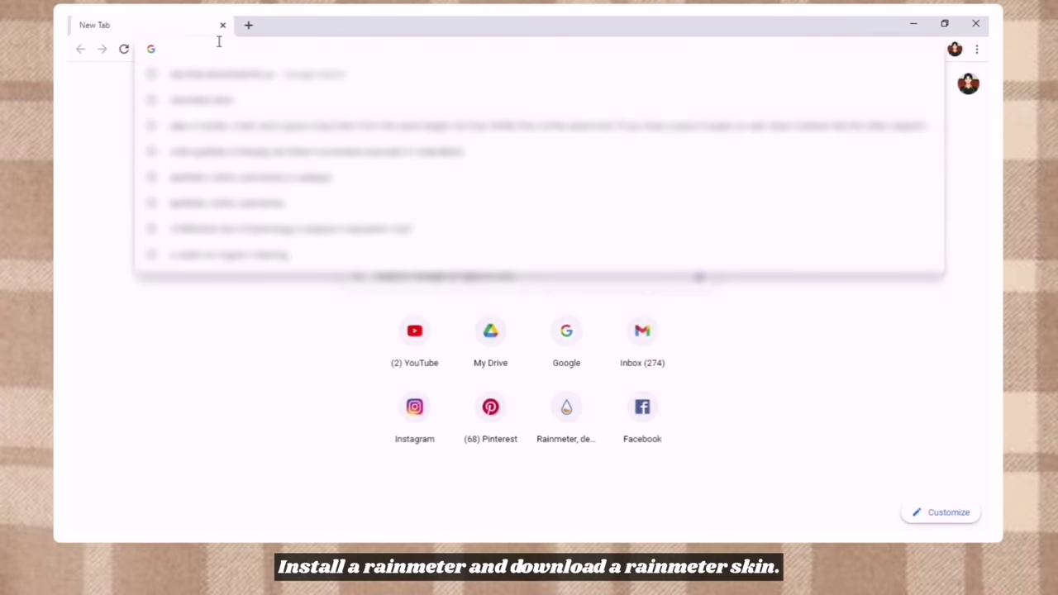
{"action": "type", "text": "meter skins"}
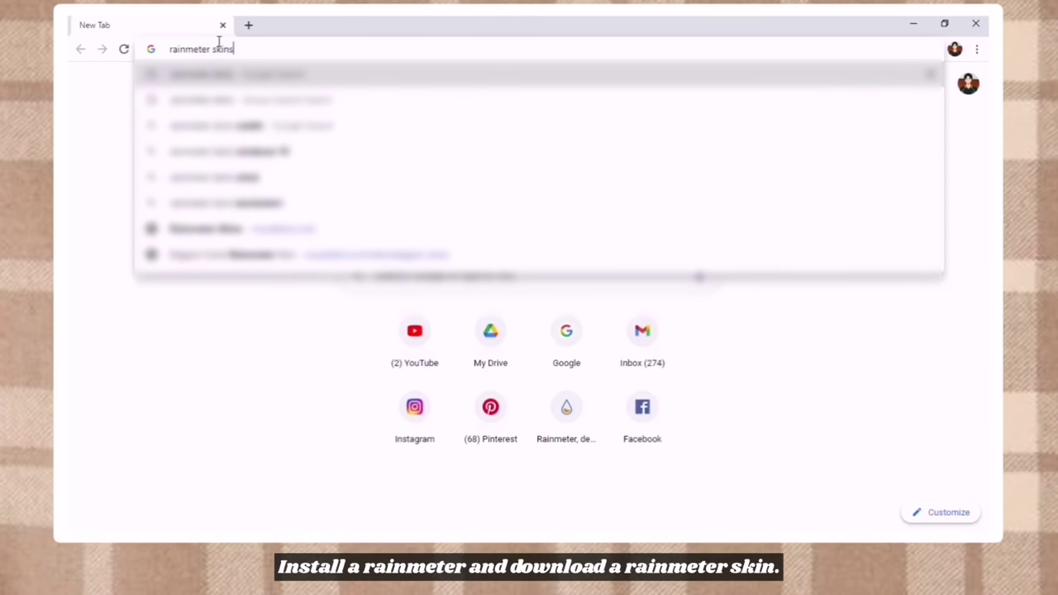
{"action": "key", "text": "Return"}
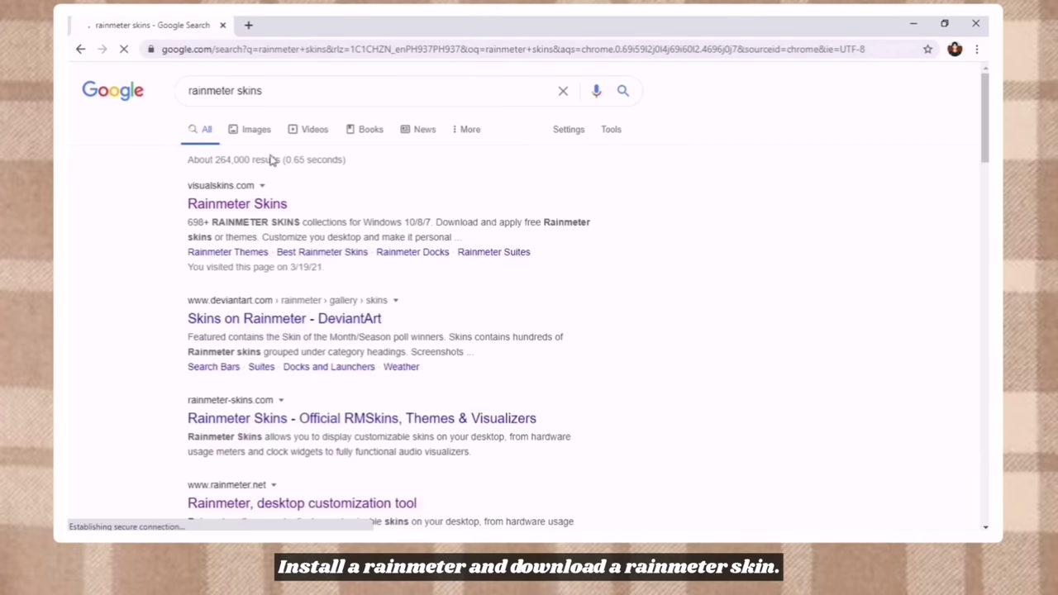
{"action": "left_click", "coordinate": [233, 212]}
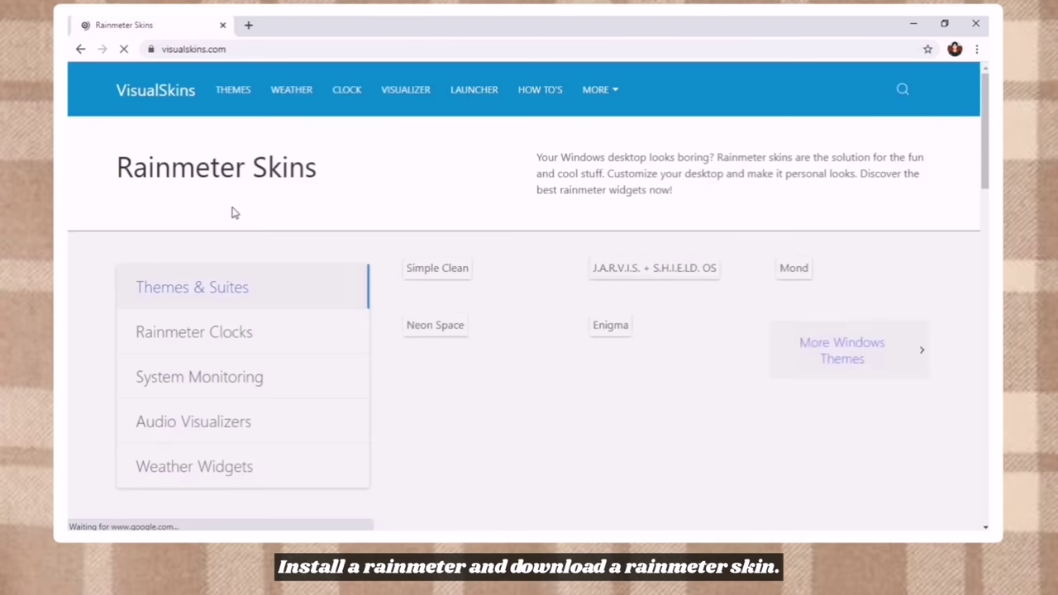
Step: Open the Elegant Clock skin from the Rainmeter Clocks category, dismiss the ad, and download elegant-clock.rmskin
{"action": "scroll", "coordinate": [347, 205], "scroll_direction": "down", "scroll_amount": 2}
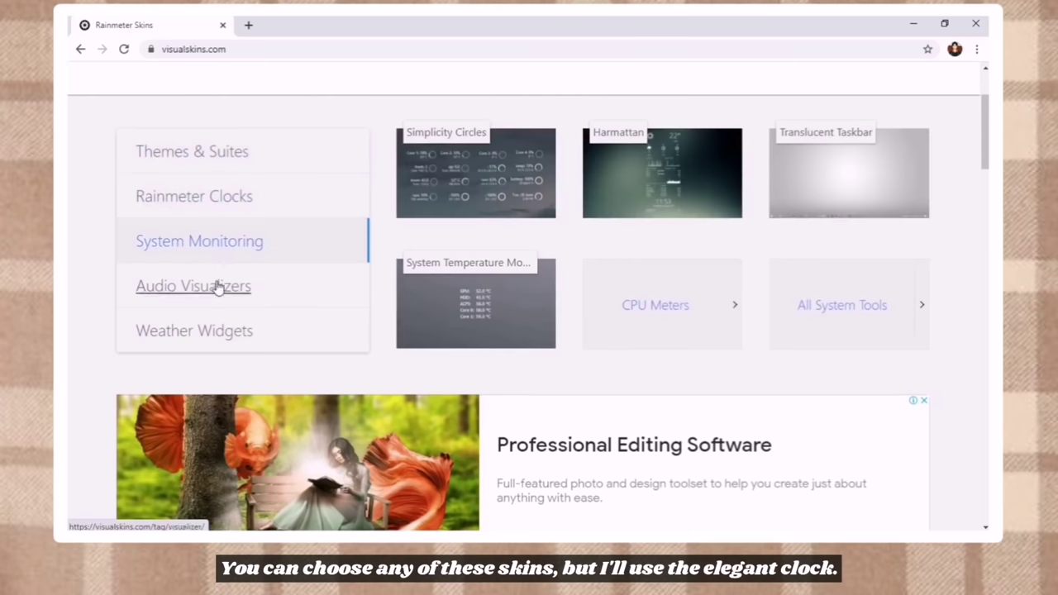
{"action": "mouse_move", "coordinate": [207, 205]}
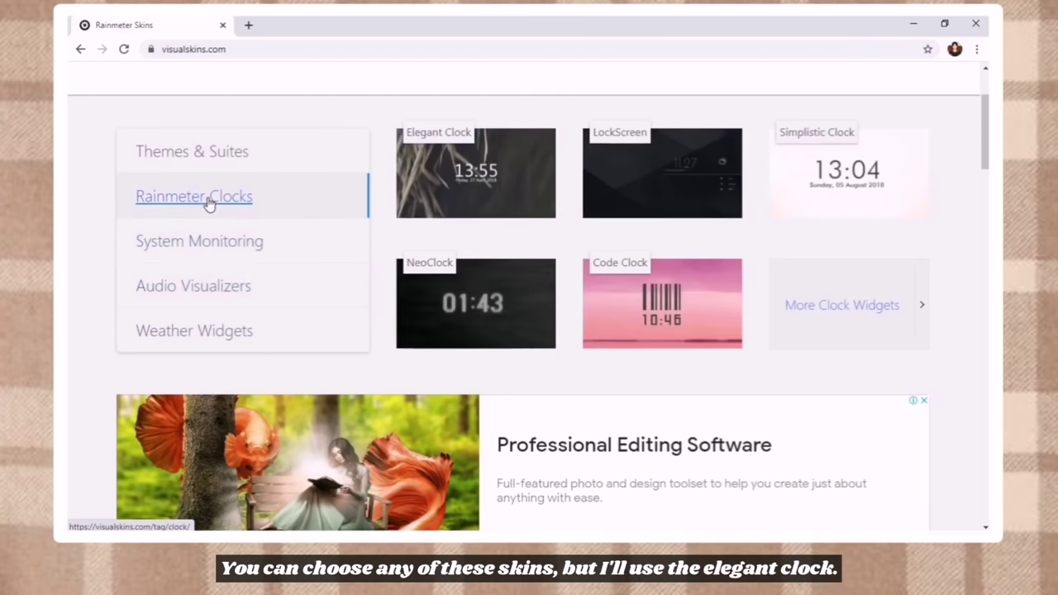
{"action": "left_click", "coordinate": [475, 191]}
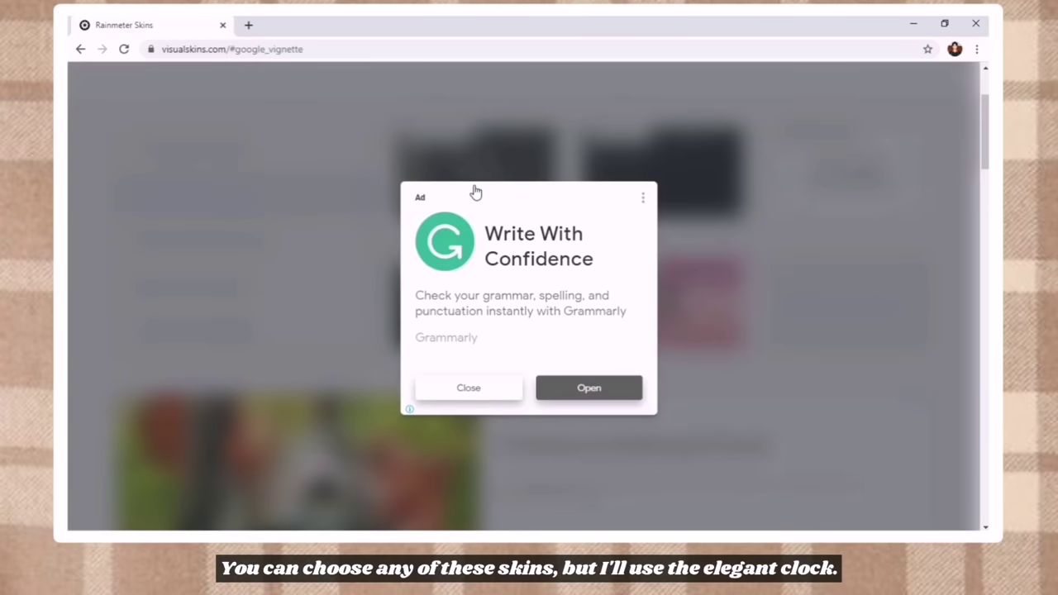
{"action": "left_click", "coordinate": [468, 389]}
{"action": "scroll", "coordinate": [338, 286], "scroll_direction": "down", "scroll_amount": 3}
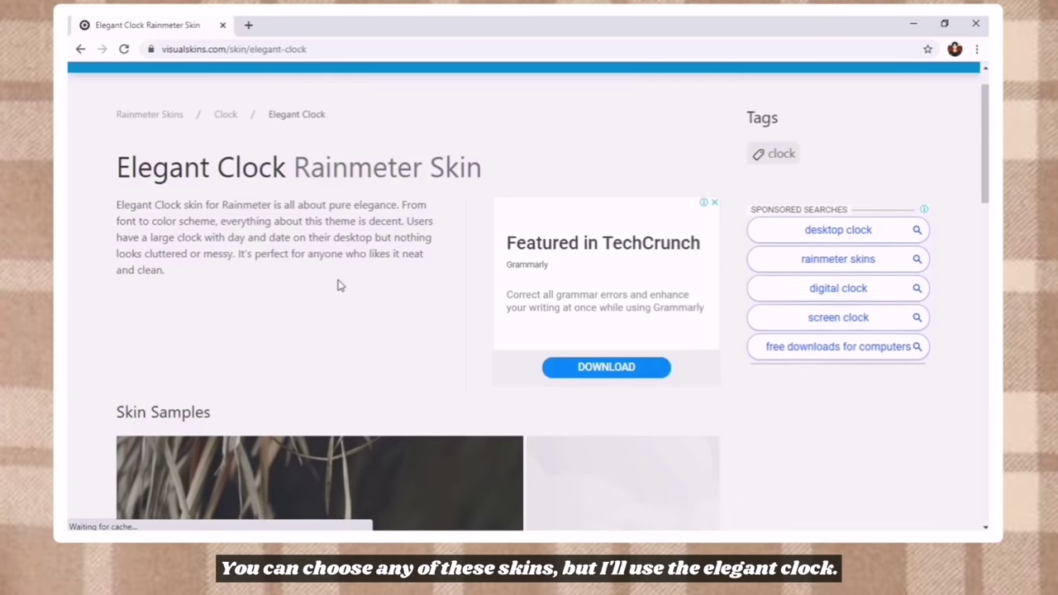
{"action": "scroll", "coordinate": [338, 286], "scroll_direction": "down", "scroll_amount": 5}
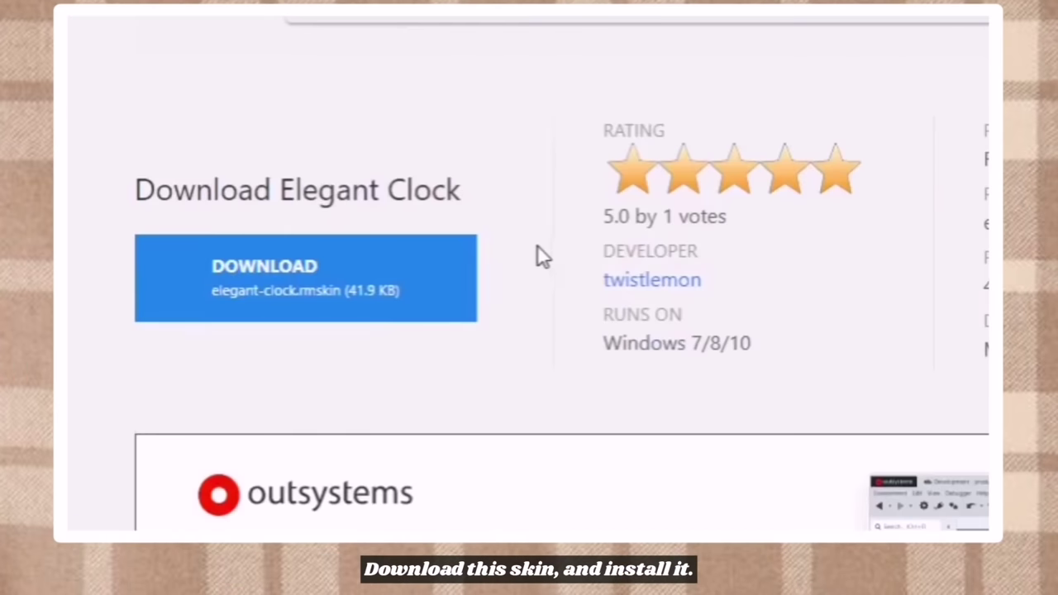
{"action": "left_click", "coordinate": [306, 302]}
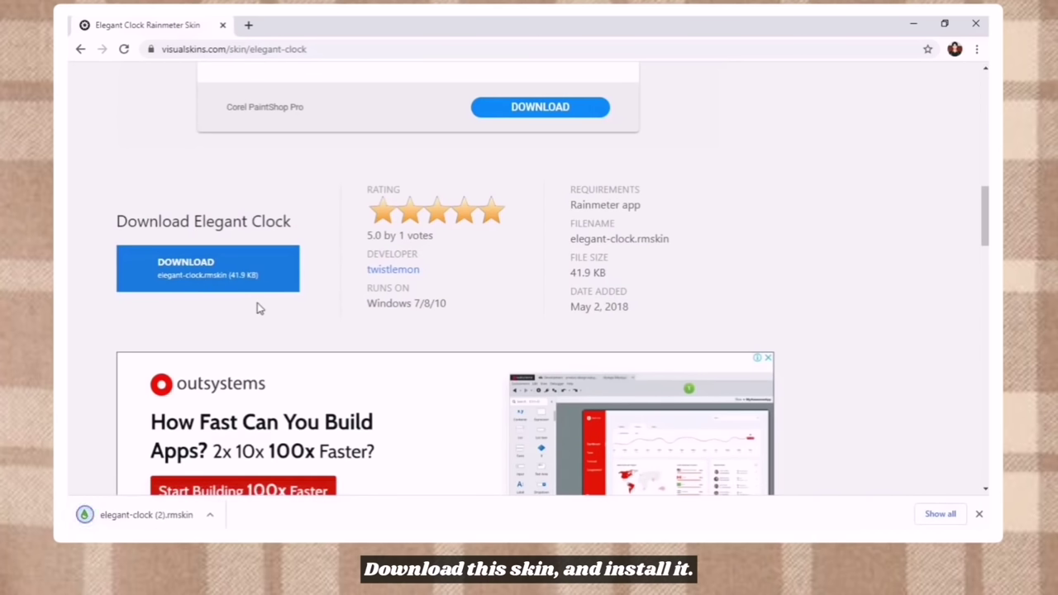
Step: Minimize the browser, open Rainmeter's Manage window and load LightClock.ini from the Elegant Clock skin
{"action": "left_click", "coordinate": [913, 24]}
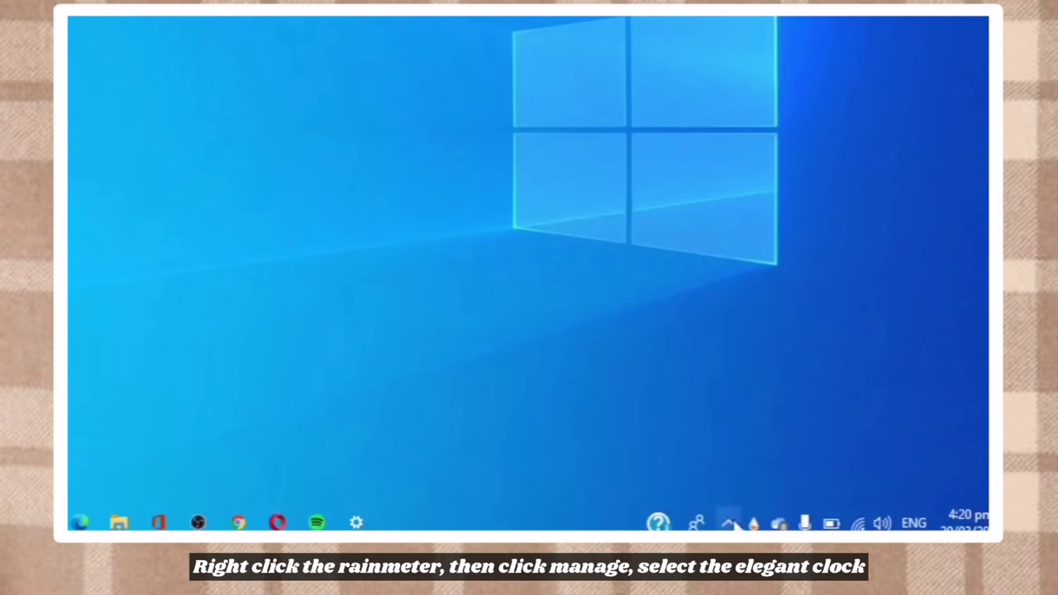
{"action": "right_click", "coordinate": [794, 523]}
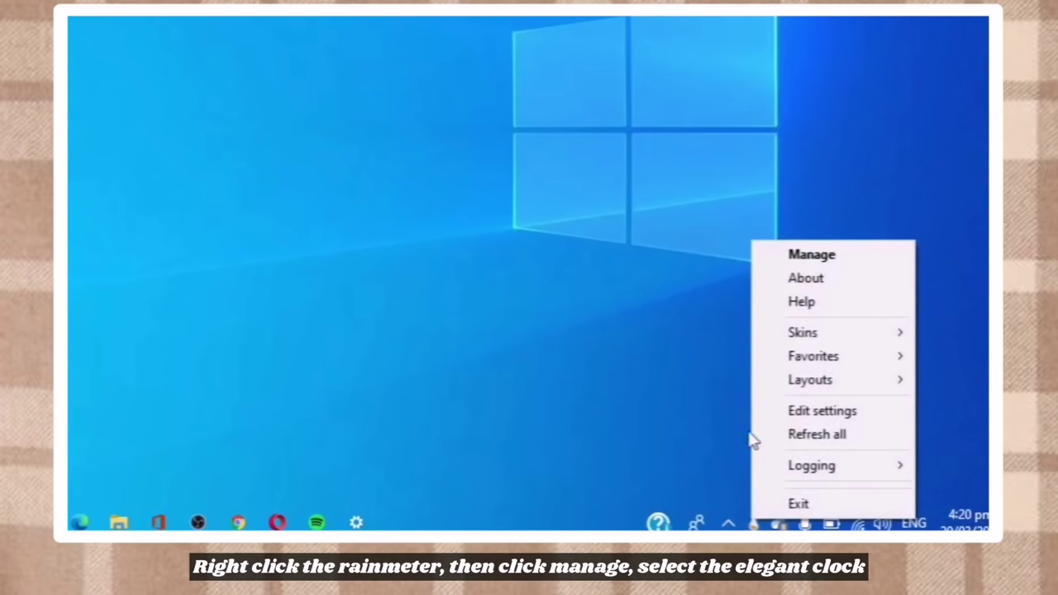
{"action": "left_click", "coordinate": [793, 256]}
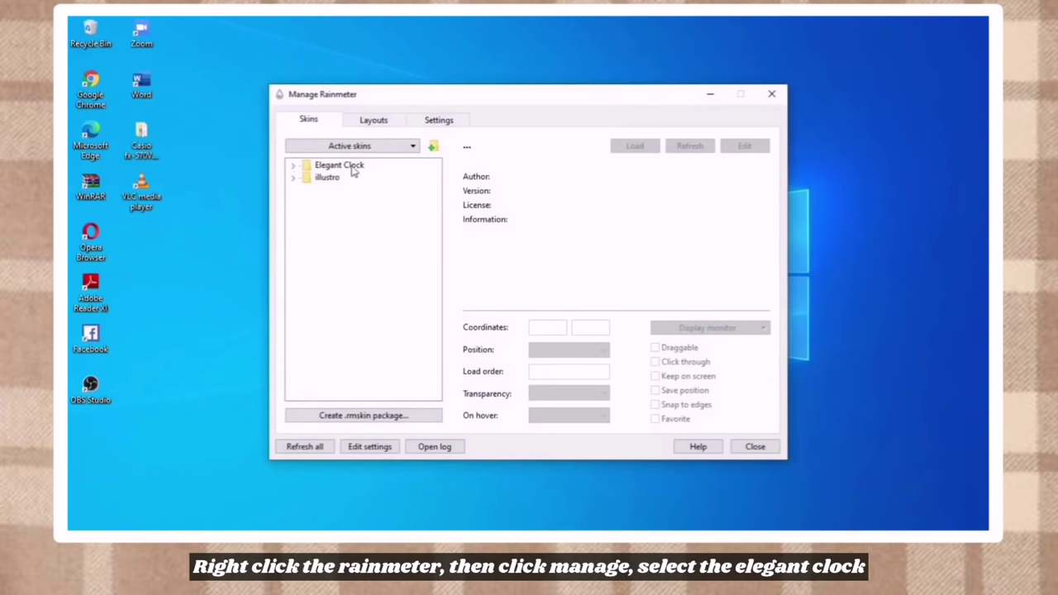
{"action": "double_click", "coordinate": [339, 166]}
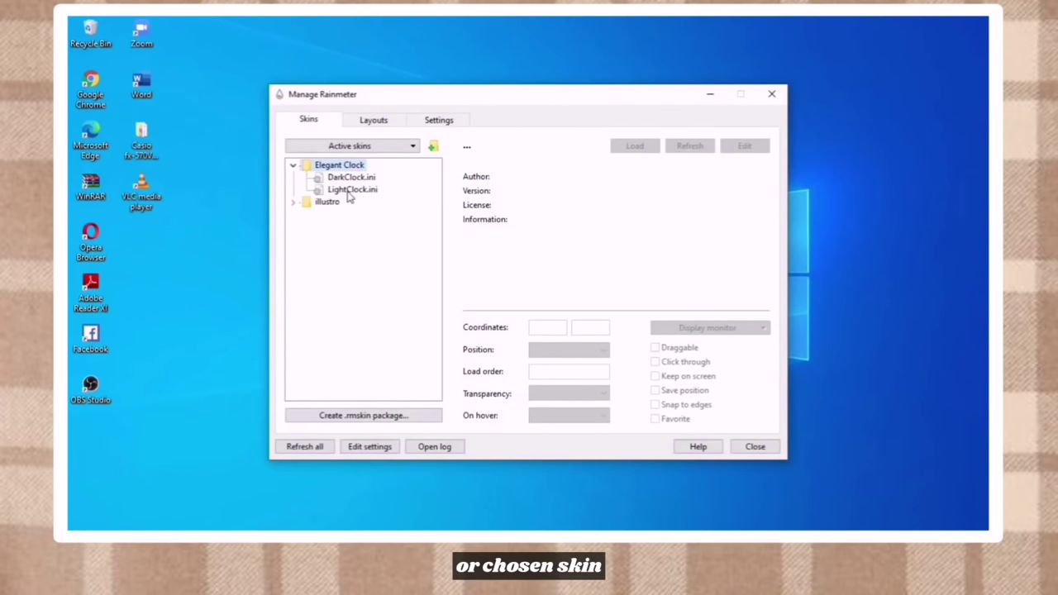
{"action": "left_click", "coordinate": [348, 190]}
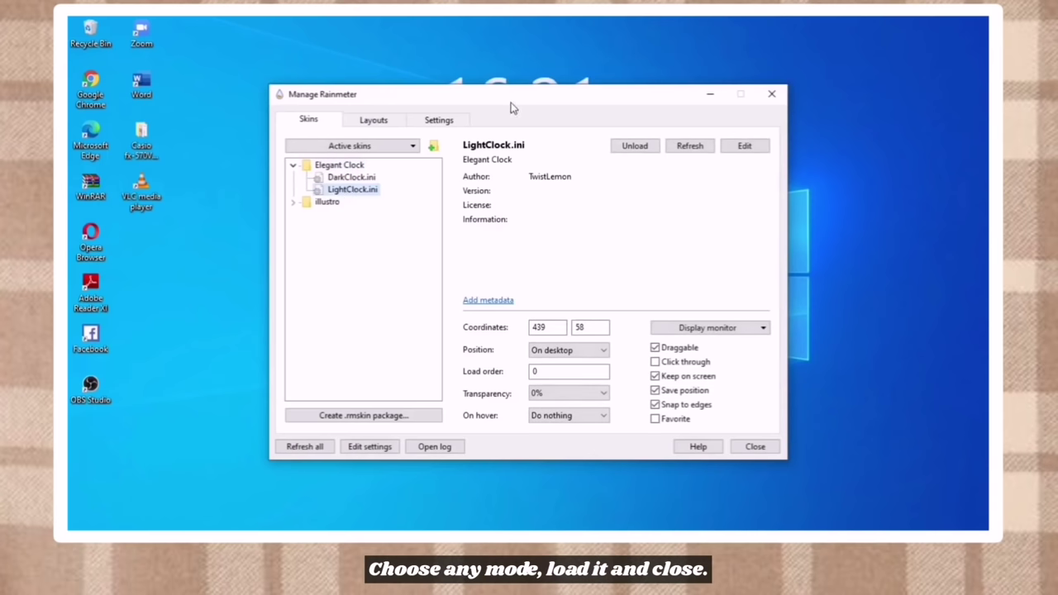
Step: Move the Manage Rainmeter window away from the clock, close it, and reposition the clock slightly on the desktop
{"action": "left_click_drag", "start_coordinate": [510, 104], "coordinate": [514, 164]}
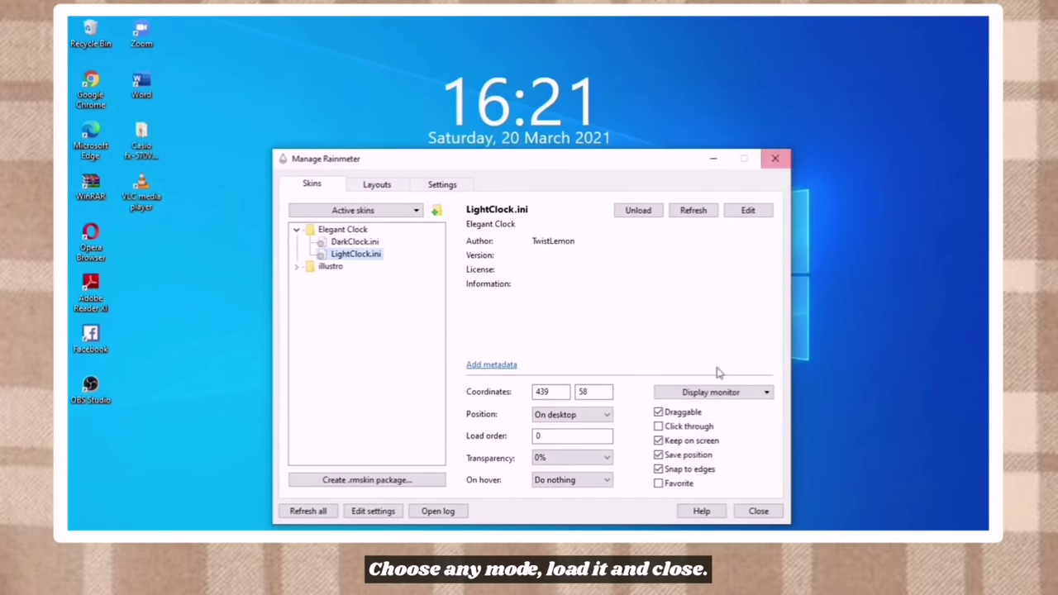
{"action": "left_click", "coordinate": [758, 511]}
{"action": "mouse_move", "coordinate": [554, 78]}
{"action": "left_mouse_down"}
{"action": "mouse_move", "coordinate": [762, 35]}
{"action": "mouse_move", "coordinate": [260, 312]}
{"action": "mouse_move", "coordinate": [560, 66]}
{"action": "mouse_move", "coordinate": [560, 76]}
{"action": "left_mouse_up"}
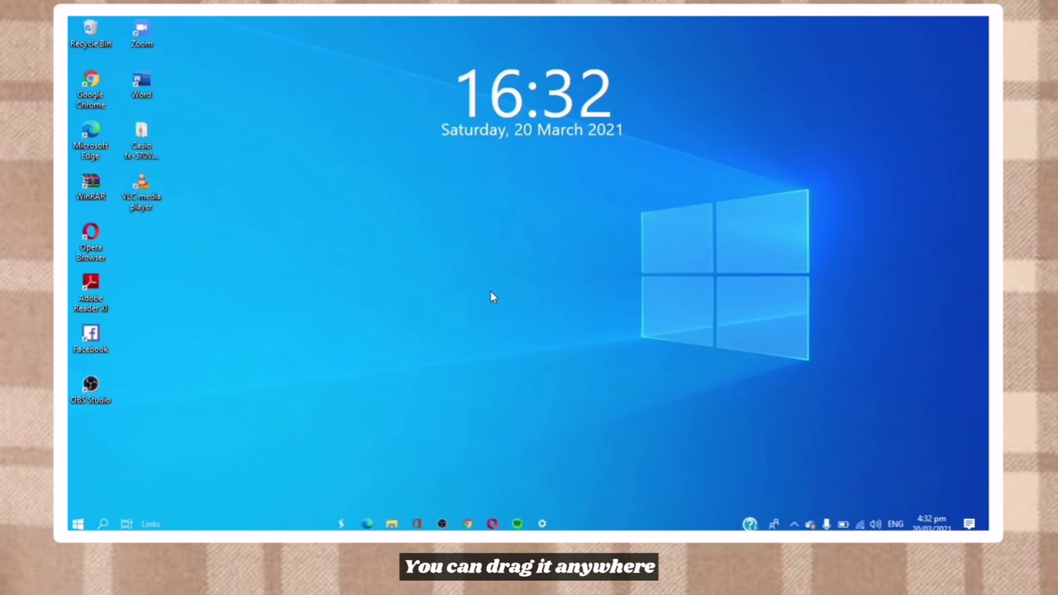
Step: Switch to Pinterest in Chrome, download the image of the cream rainbow wallpaper pin, and browse for more wallpapers
{"action": "left_click", "coordinate": [469, 524]}
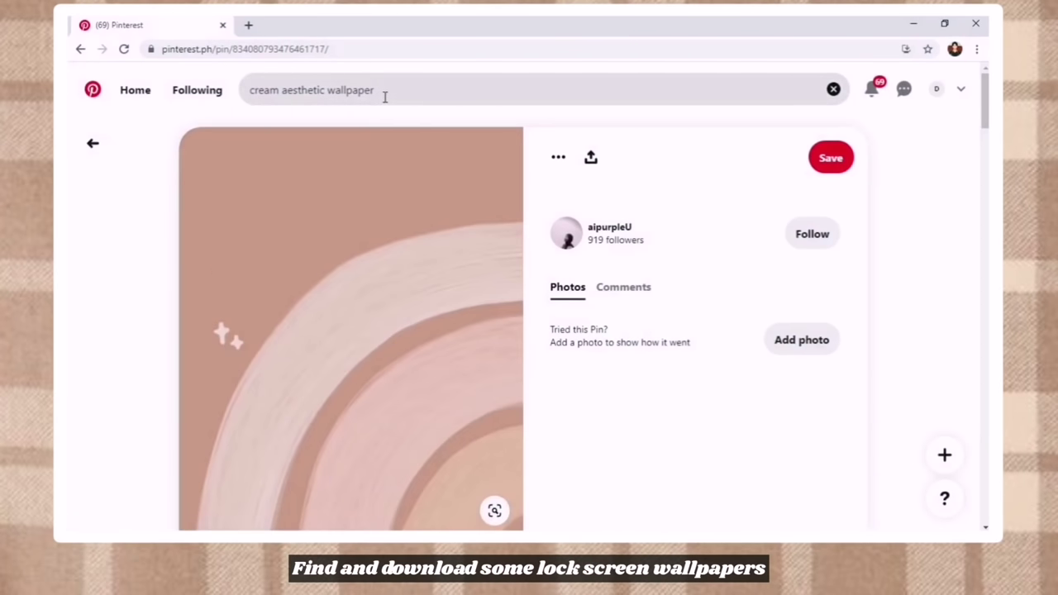
{"action": "left_click", "coordinate": [557, 158]}
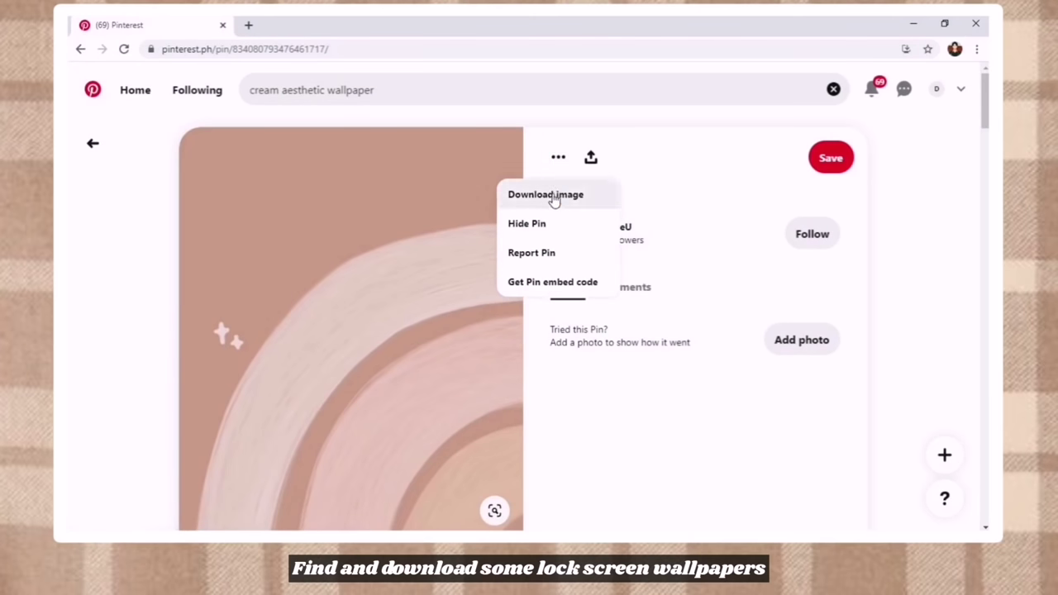
{"action": "left_click", "coordinate": [526, 193]}
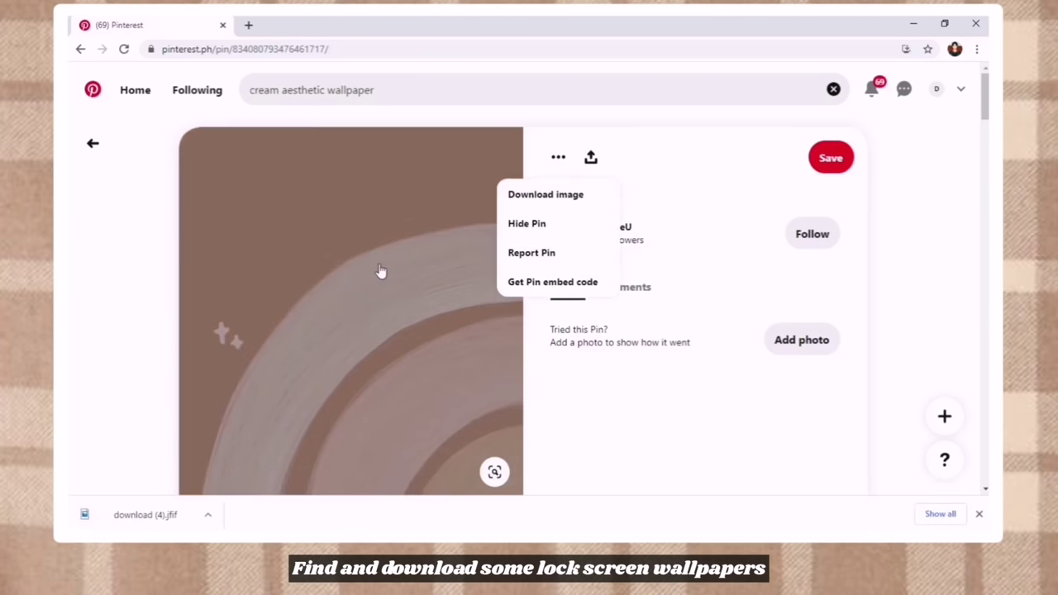
{"action": "scroll", "coordinate": [380, 271], "scroll_direction": "down", "scroll_amount": 6}
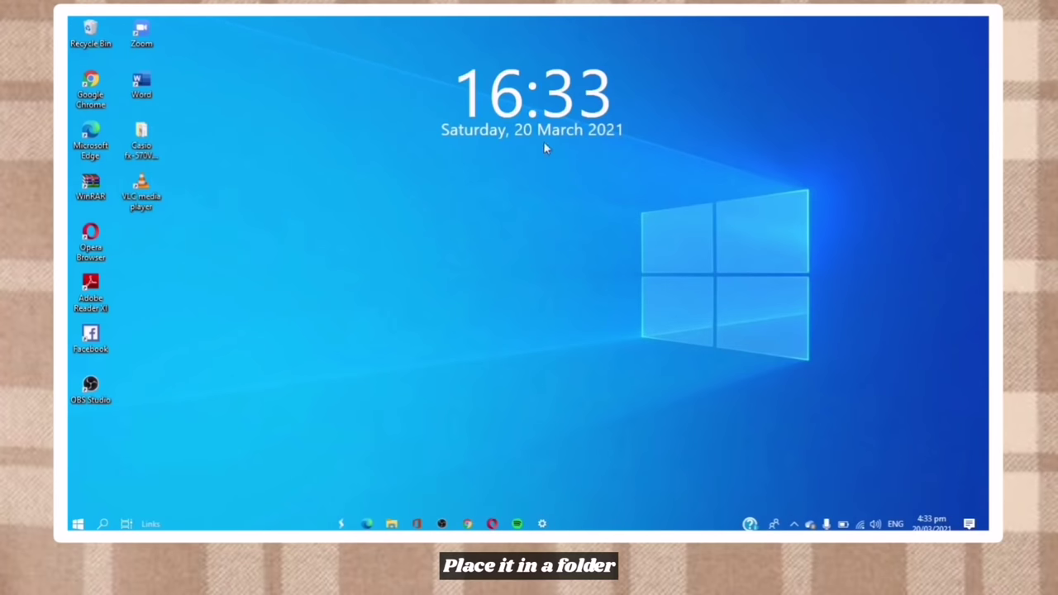
Step: Open the Downloads folder in File Explorer and cut the six newest downloaded wallpaper images
{"action": "left_click", "coordinate": [391, 524]}
{"action": "left_click", "coordinate": [398, 211]}
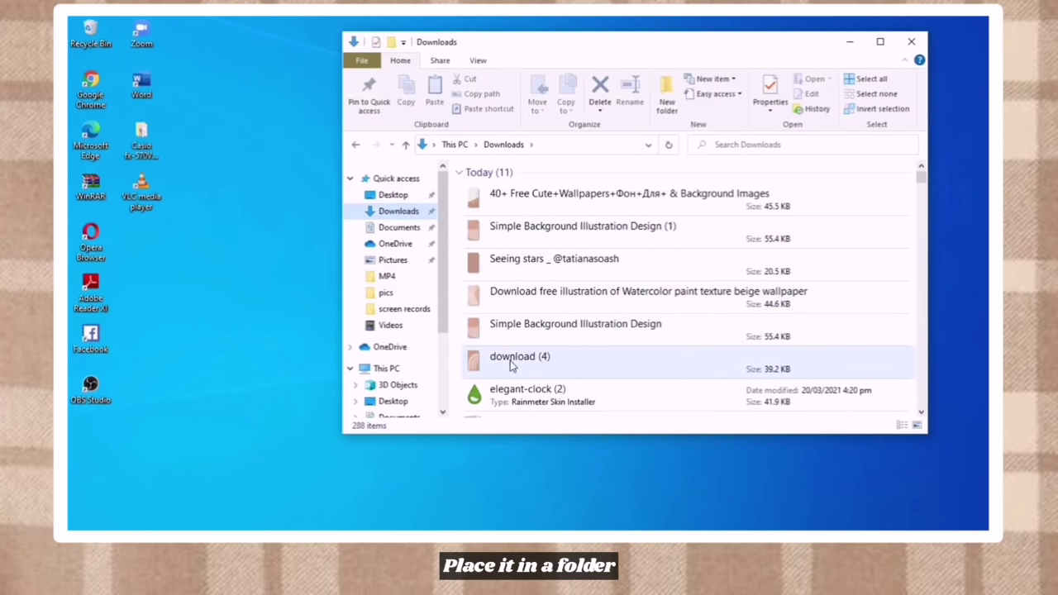
{"action": "left_click_drag", "start_coordinate": [510, 366], "coordinate": [533, 204]}
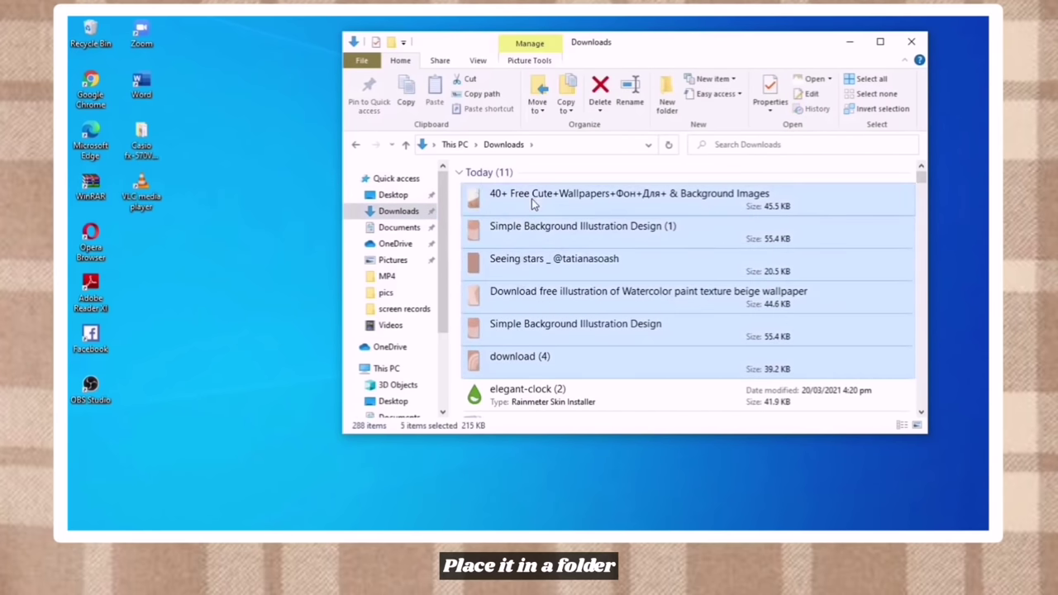
{"action": "right_click", "coordinate": [533, 245]}
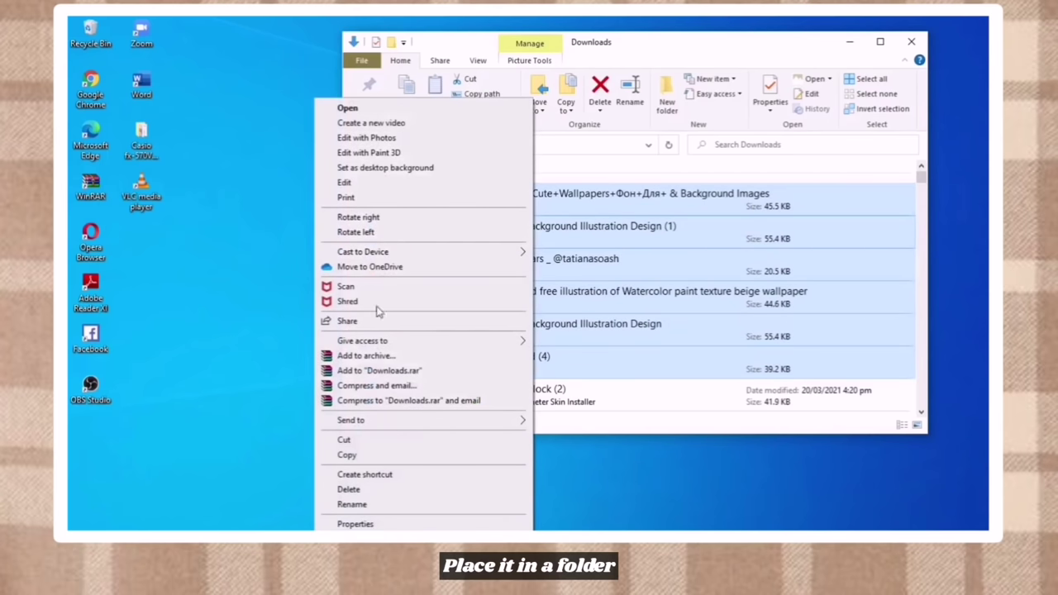
{"action": "left_click", "coordinate": [348, 440]}
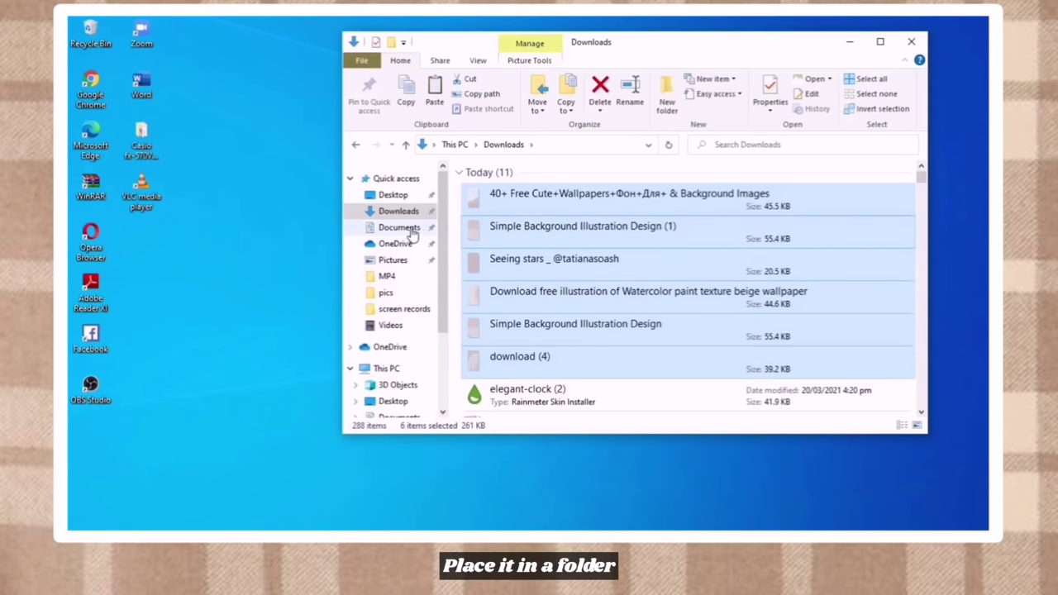
Step: Create a new folder named "lock screen wallpapers" inside the Pictures folder
{"action": "scroll", "coordinate": [395, 339], "scroll_direction": "down", "scroll_amount": 1}
{"action": "scroll", "coordinate": [402, 395], "scroll_direction": "down", "scroll_amount": 1}
{"action": "left_click", "coordinate": [393, 406]}
{"action": "right_click", "coordinate": [609, 309]}
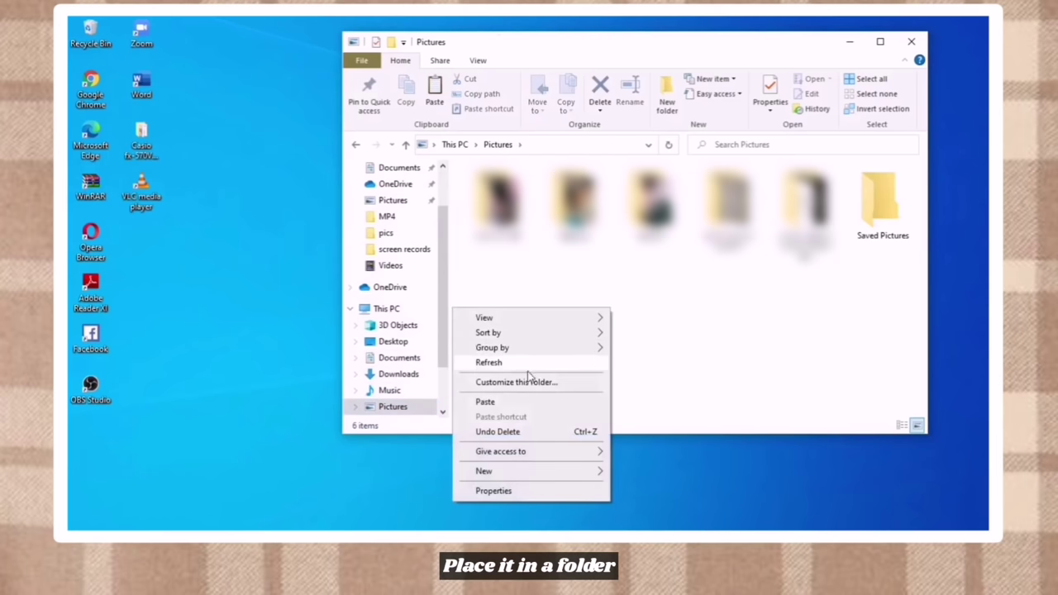
{"action": "mouse_move", "coordinate": [495, 447]}
{"action": "left_click", "coordinate": [653, 278]}
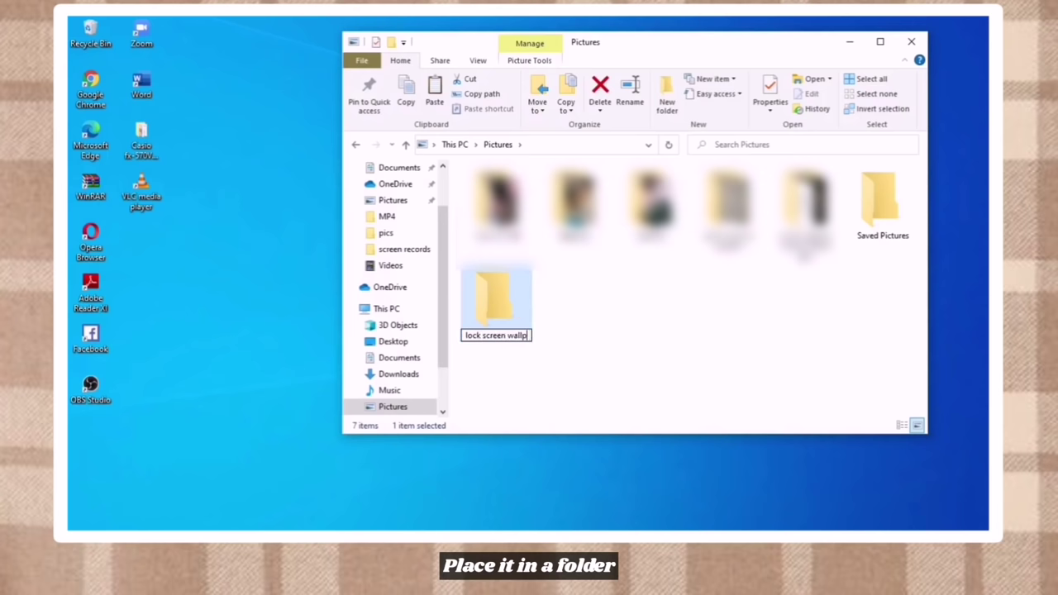
{"action": "type", "text": "lock screen wallpapers"}
{"action": "key", "text": "Return"}
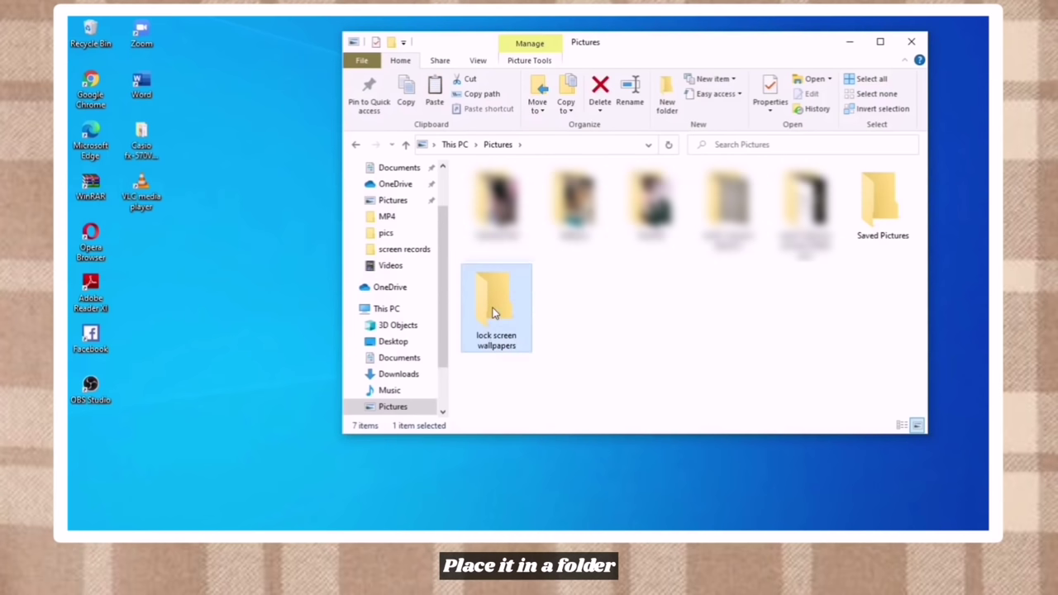
Step: Paste the cut wallpaper images into the lock screen wallpapers folder and minimize the File Explorer window
{"action": "double_click", "coordinate": [498, 307]}
{"action": "right_click", "coordinate": [561, 229]}
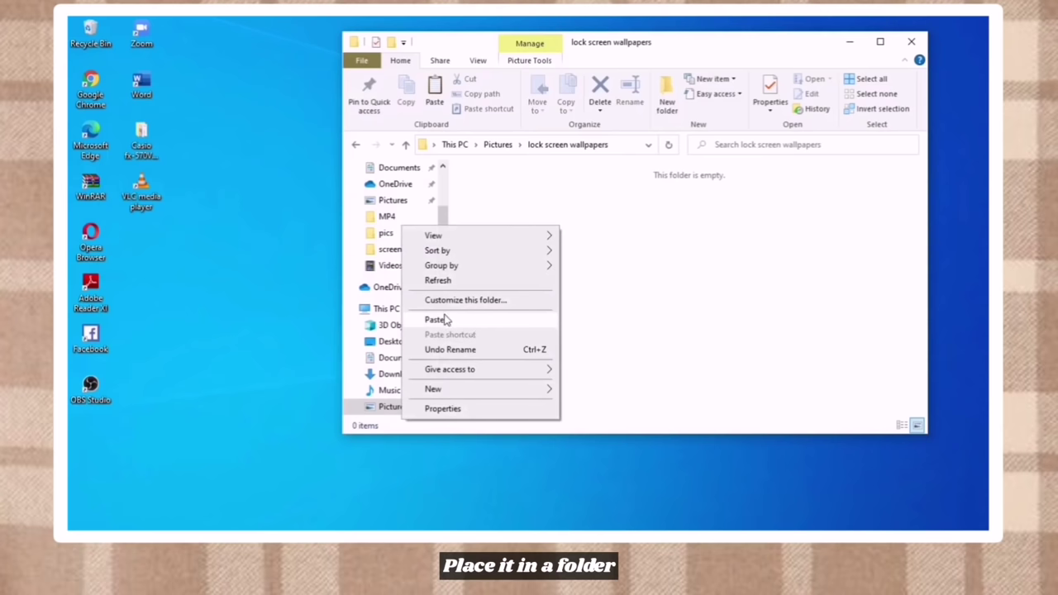
{"action": "left_click", "coordinate": [437, 320]}
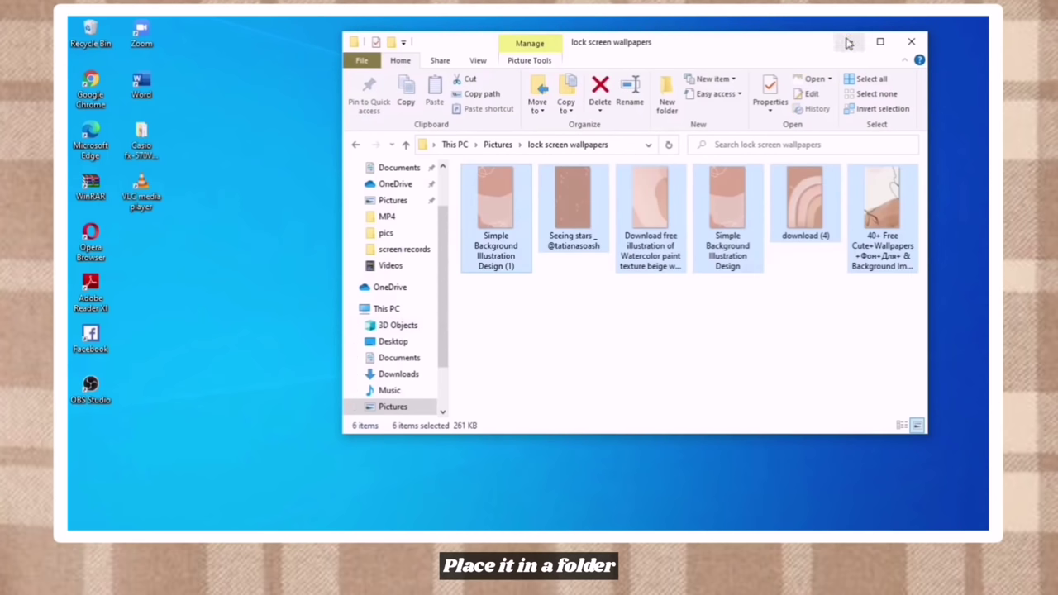
{"action": "left_click", "coordinate": [849, 42]}
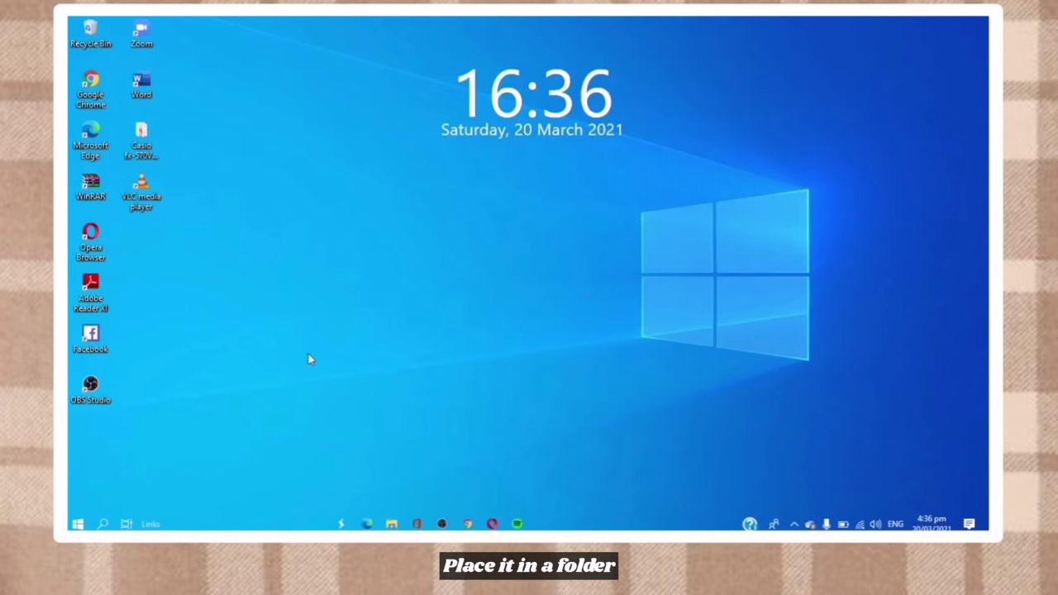
Step: Open Windows Settings and go to the Lock screen page under Personalization
{"action": "left_click", "coordinate": [77, 523]}
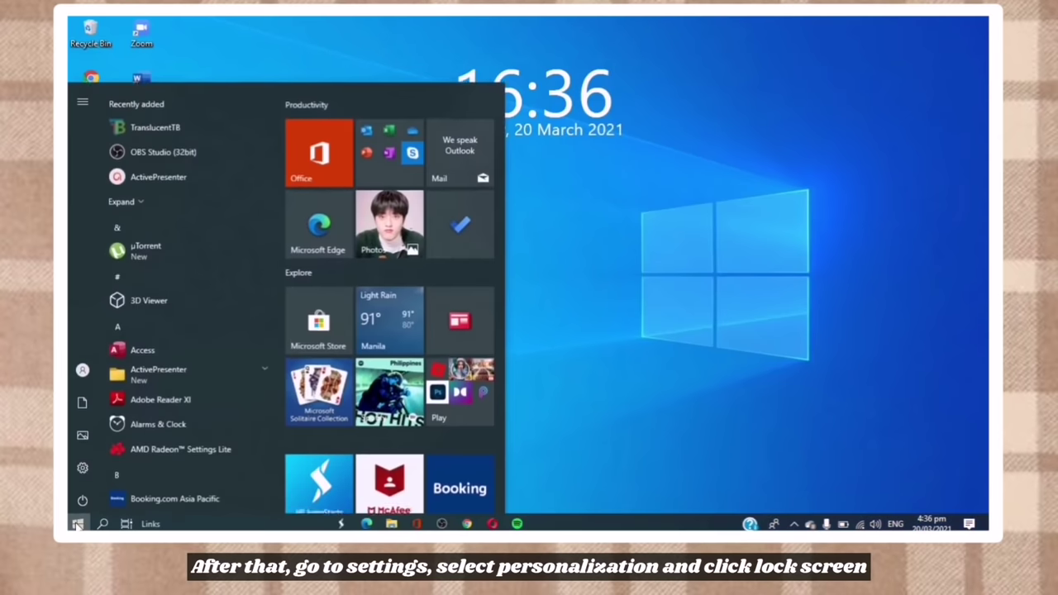
{"action": "left_click", "coordinate": [83, 464]}
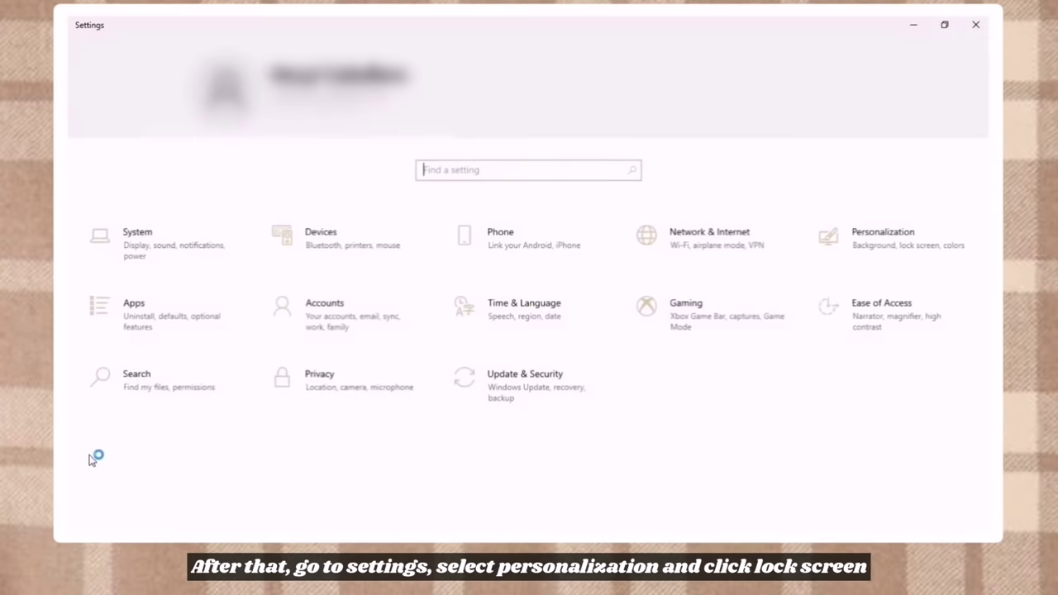
{"action": "left_click", "coordinate": [901, 246]}
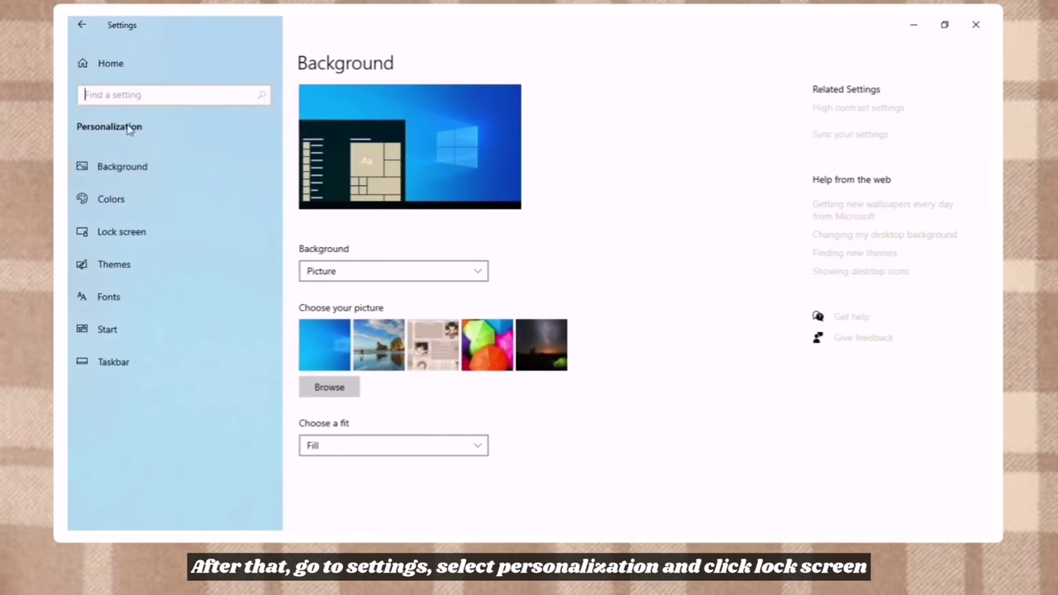
{"action": "left_click", "coordinate": [104, 234]}
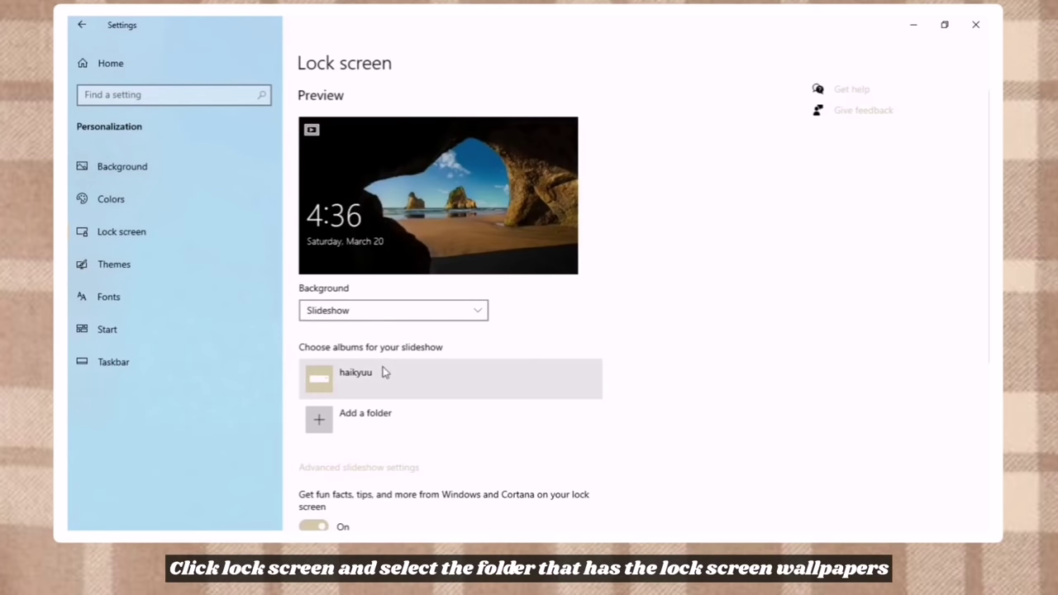
Step: Add the lock screen wallpapers folder from Pictures as a lock screen slideshow album and minimize Settings
{"action": "left_click", "coordinate": [376, 415]}
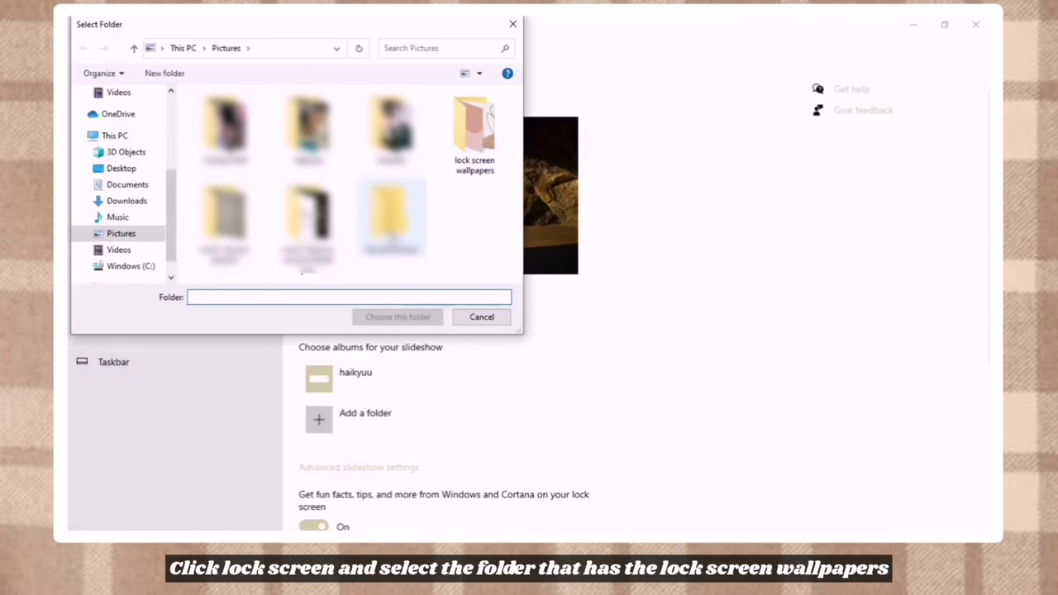
{"action": "left_click", "coordinate": [474, 128]}
{"action": "left_click", "coordinate": [398, 317]}
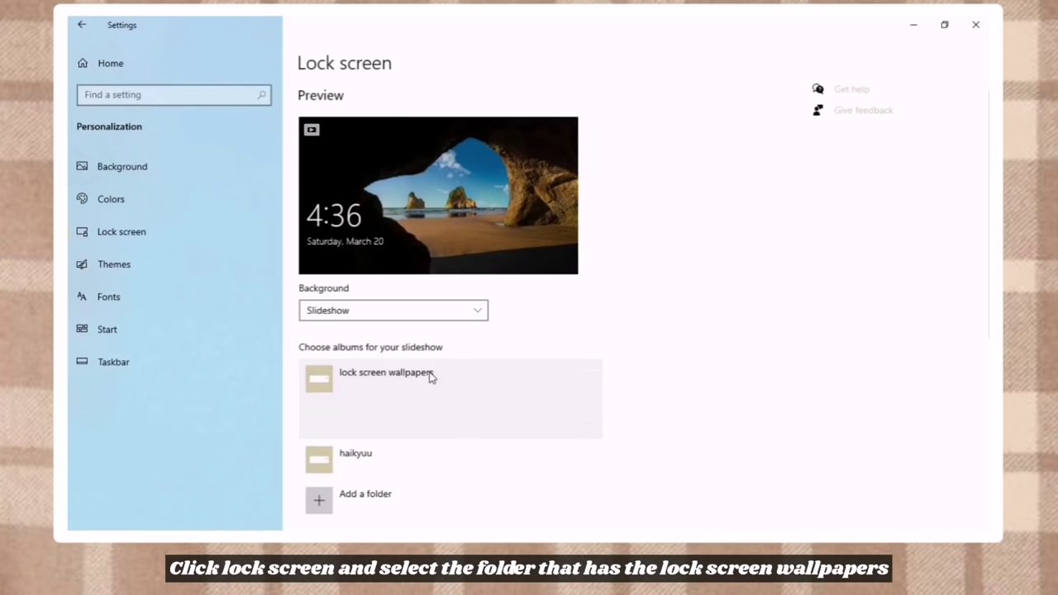
{"action": "scroll", "coordinate": [476, 295], "scroll_direction": "down", "scroll_amount": 5}
{"action": "scroll", "coordinate": [443, 258], "scroll_direction": "up", "scroll_amount": 5}
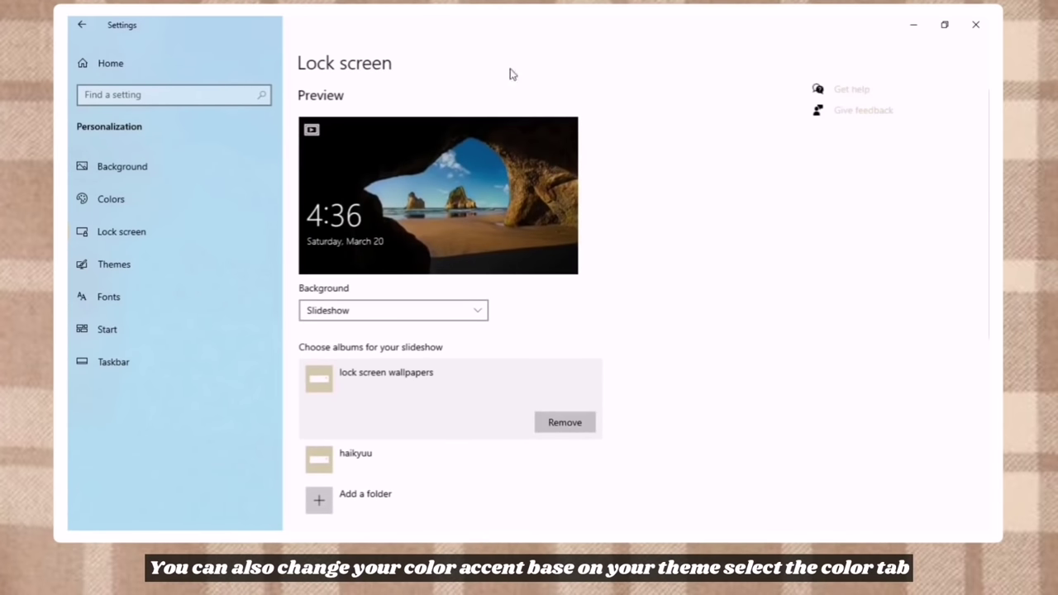
{"action": "left_click", "coordinate": [914, 24]}
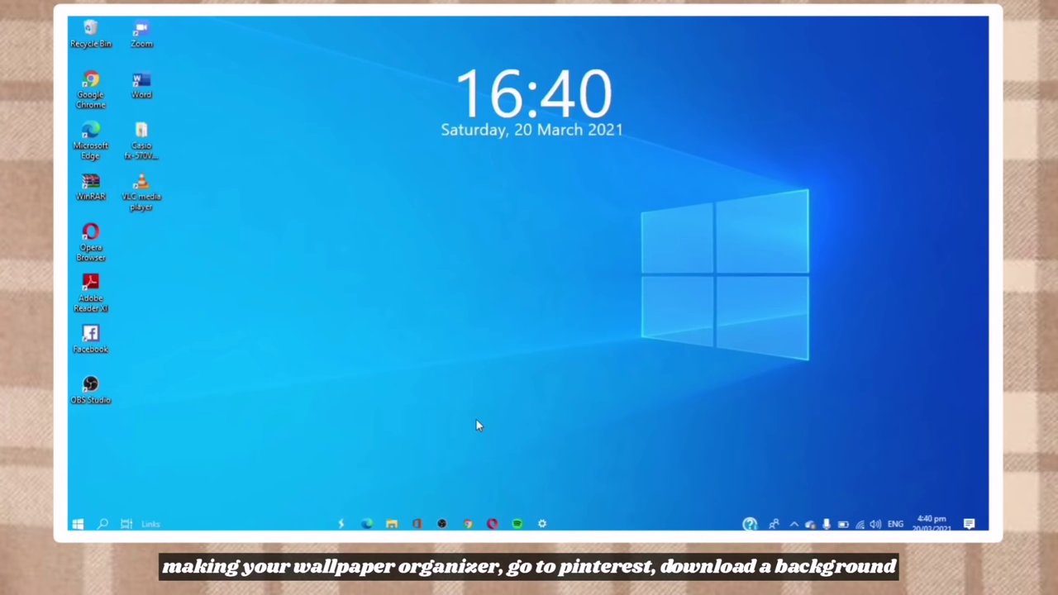
Step: Switch to Chrome, open Pinterest and search for "aesthetic grid wallpaper"
{"action": "left_click", "coordinate": [468, 524]}
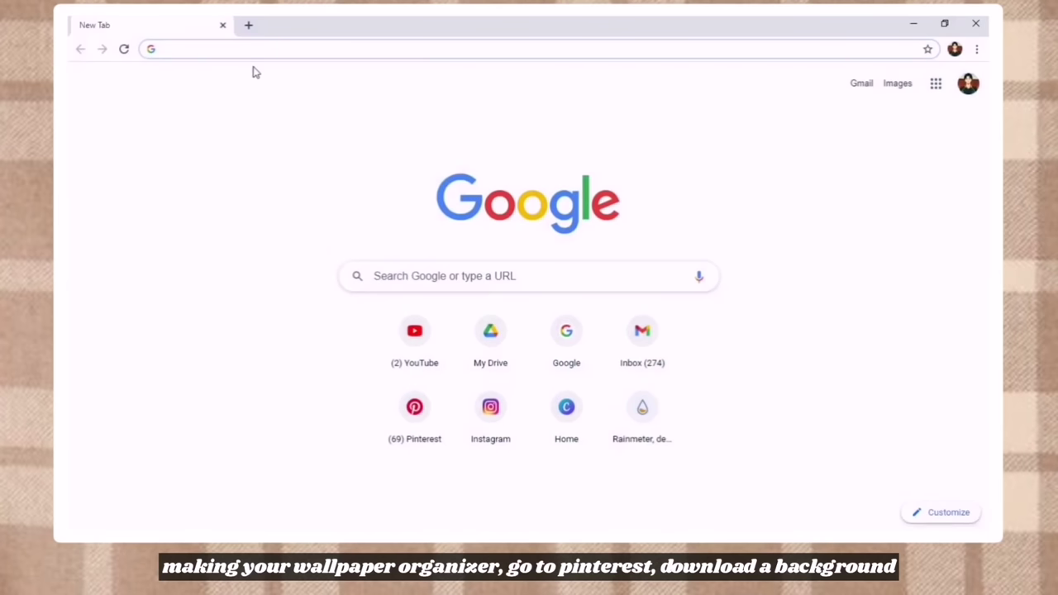
{"action": "type", "text": "pintre"}
{"action": "type", "text": "est"}
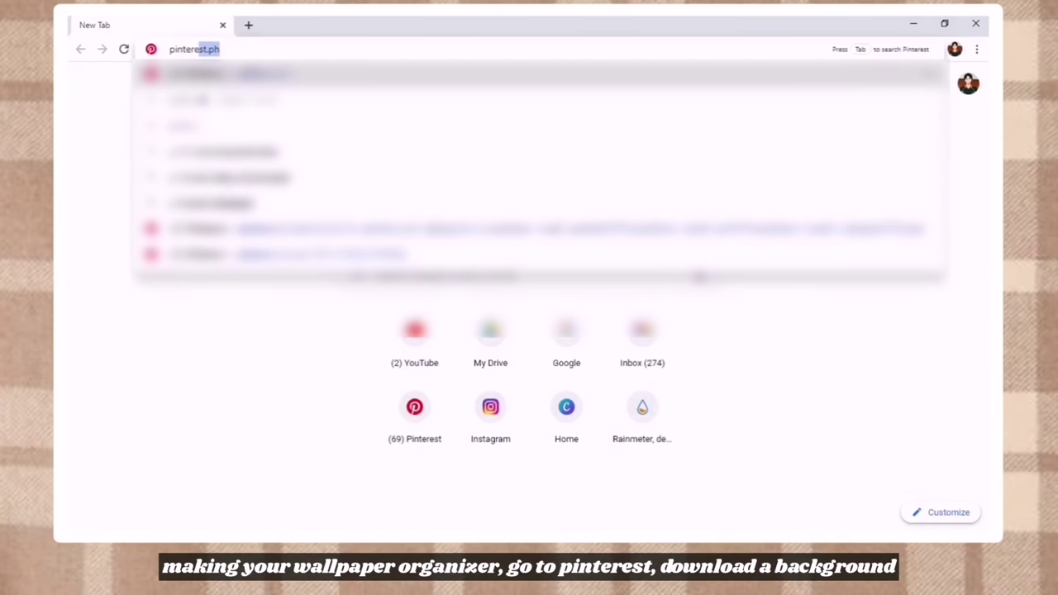
{"action": "key", "text": "Return"}
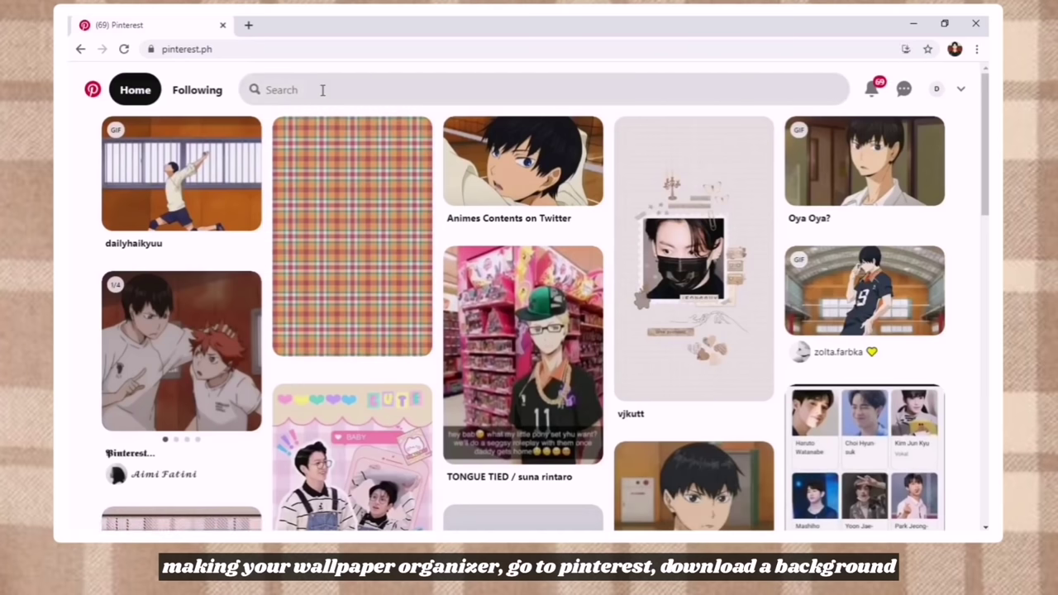
{"action": "left_click", "coordinate": [322, 89]}
{"action": "type", "text": "aesthetic grid wallpaper"}
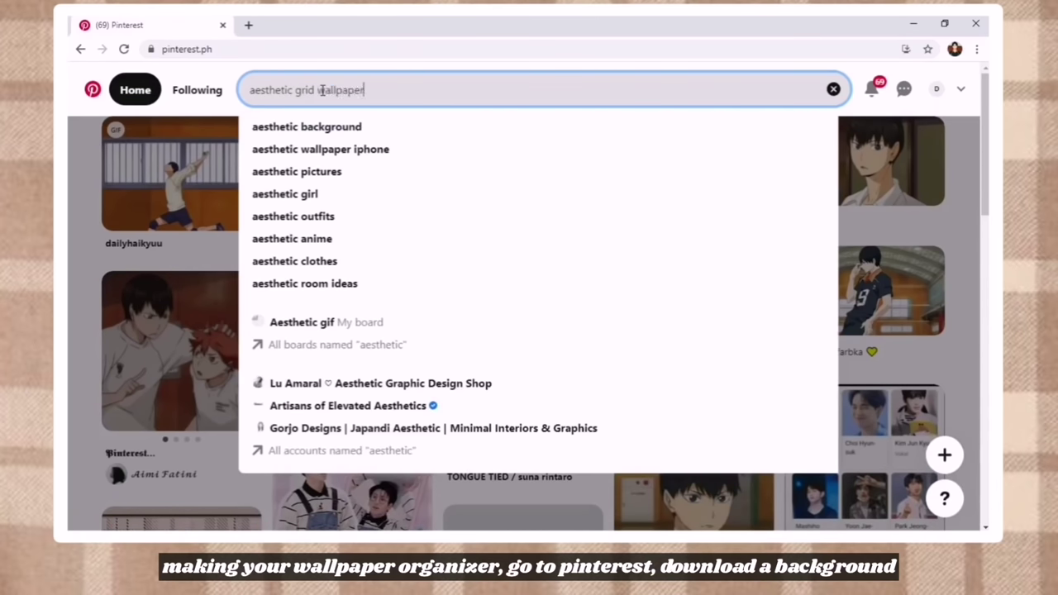
{"action": "key", "text": "Return"}
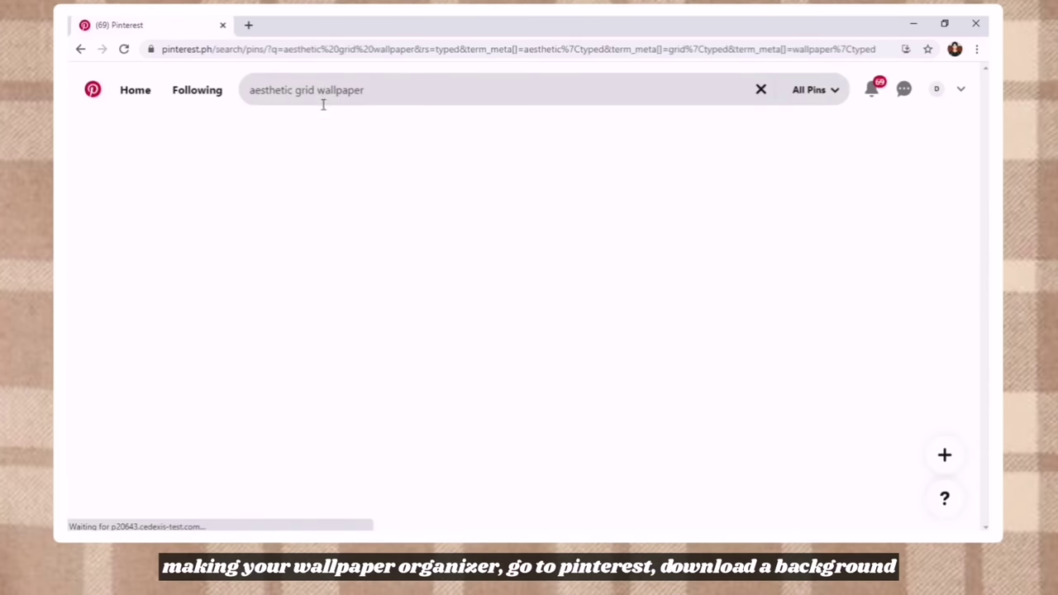
Step: Download the image of the beige Tartan Wallpaper, Check Wallpaper pin from the search results
{"action": "scroll", "coordinate": [346, 275], "scroll_direction": "down", "scroll_amount": 3}
{"action": "scroll", "coordinate": [345, 274], "scroll_direction": "down", "scroll_amount": 3}
{"action": "scroll", "coordinate": [283, 243], "scroll_direction": "up", "scroll_amount": 2}
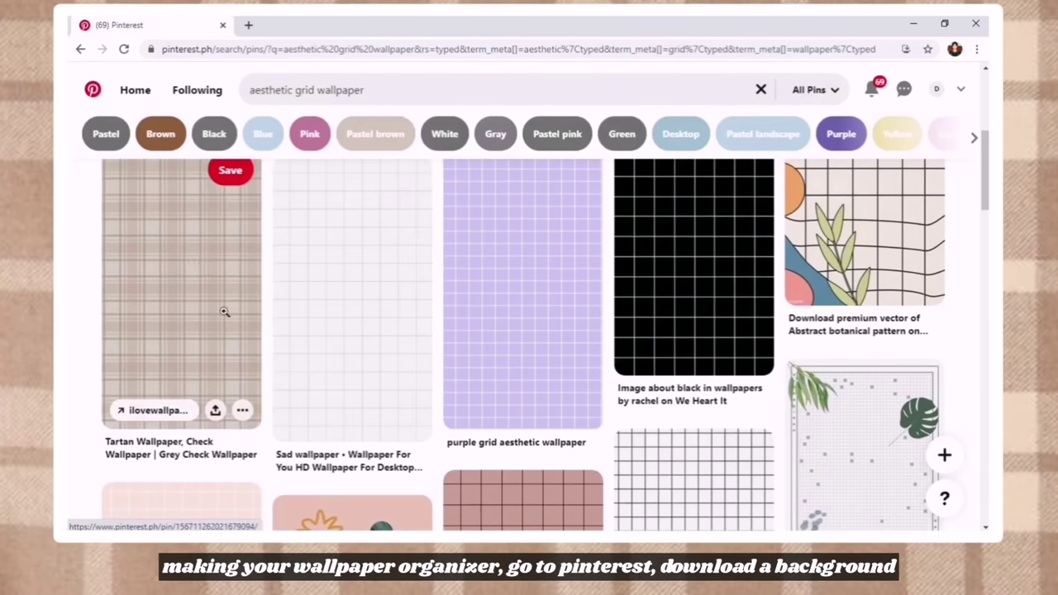
{"action": "left_click", "coordinate": [242, 410]}
{"action": "left_click", "coordinate": [305, 408]}
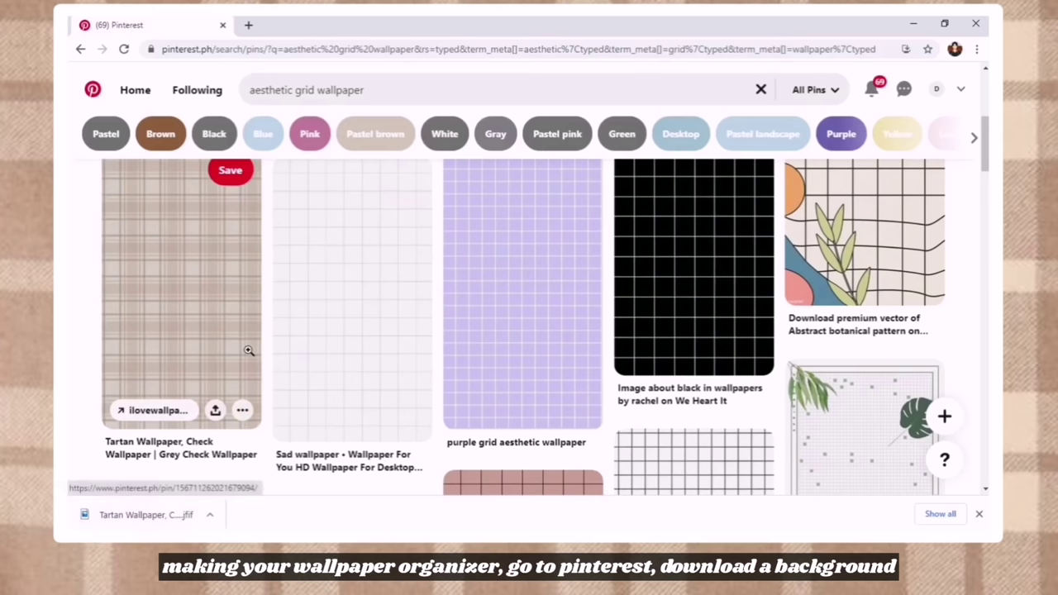
Step: Open the downloaded tartan image in Photos, rotate it once to landscape orientation and close the viewer
{"action": "left_click", "coordinate": [176, 508]}
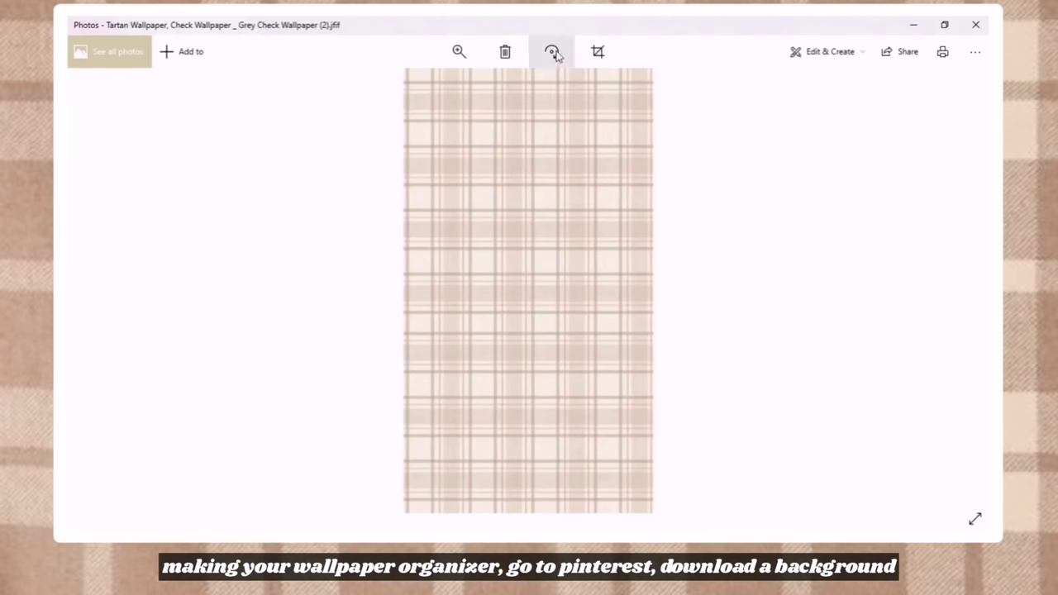
{"action": "left_click", "coordinate": [553, 52]}
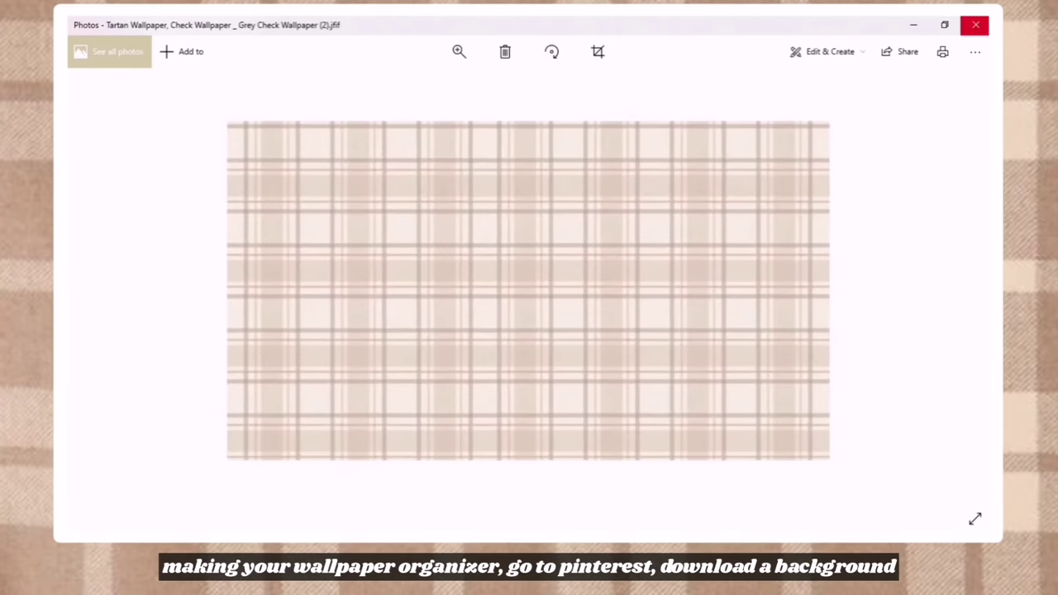
{"action": "left_click", "coordinate": [975, 24]}
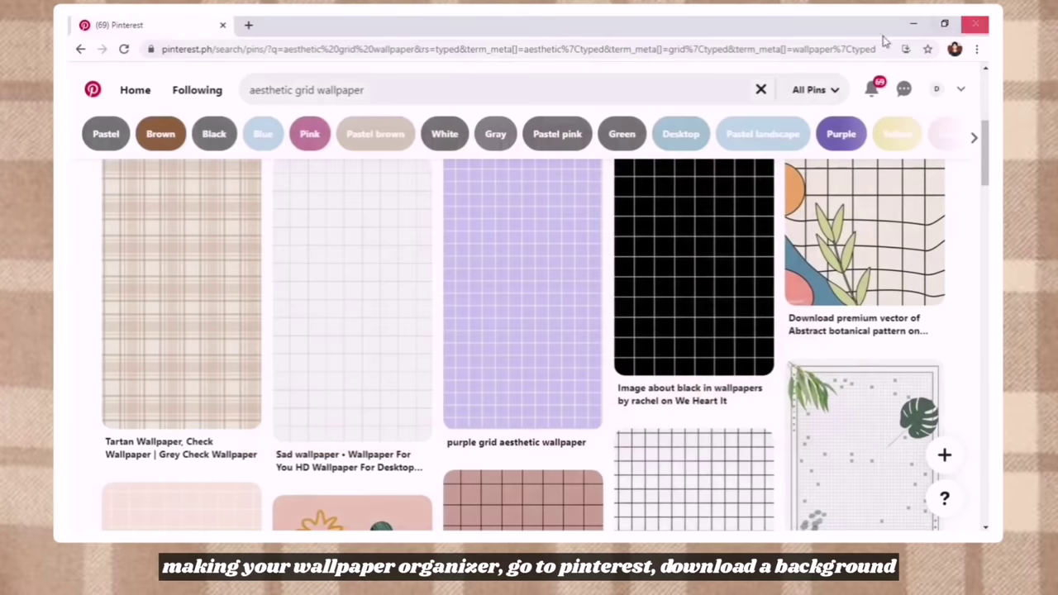
Step: Open canva.com in a new browser tab and close the Pinterest tab
{"action": "left_click", "coordinate": [245, 30]}
{"action": "type", "text": "canva"}
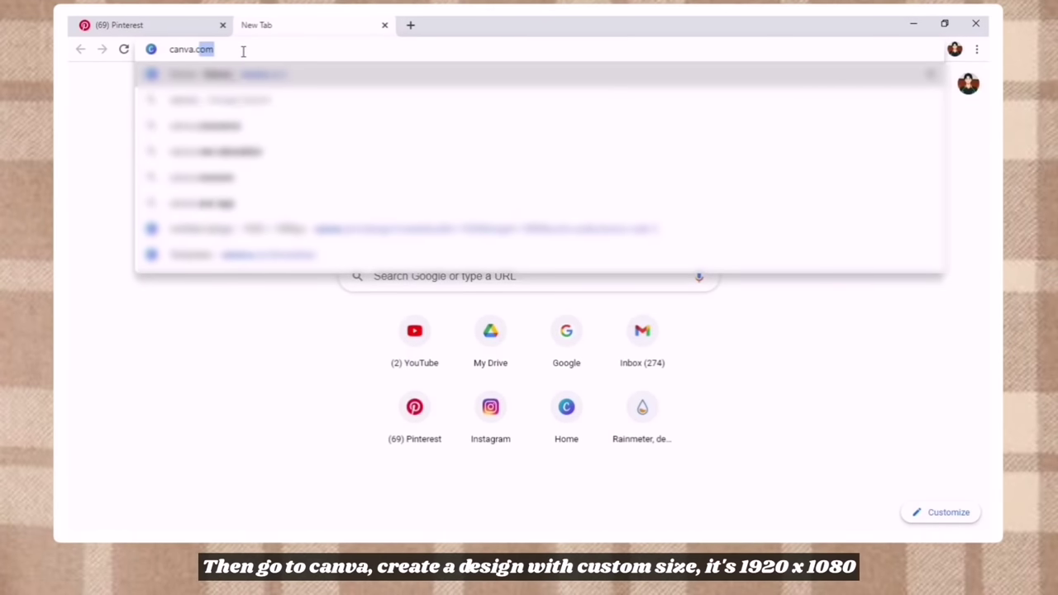
{"action": "key", "text": "Return"}
{"action": "left_click", "coordinate": [223, 26]}
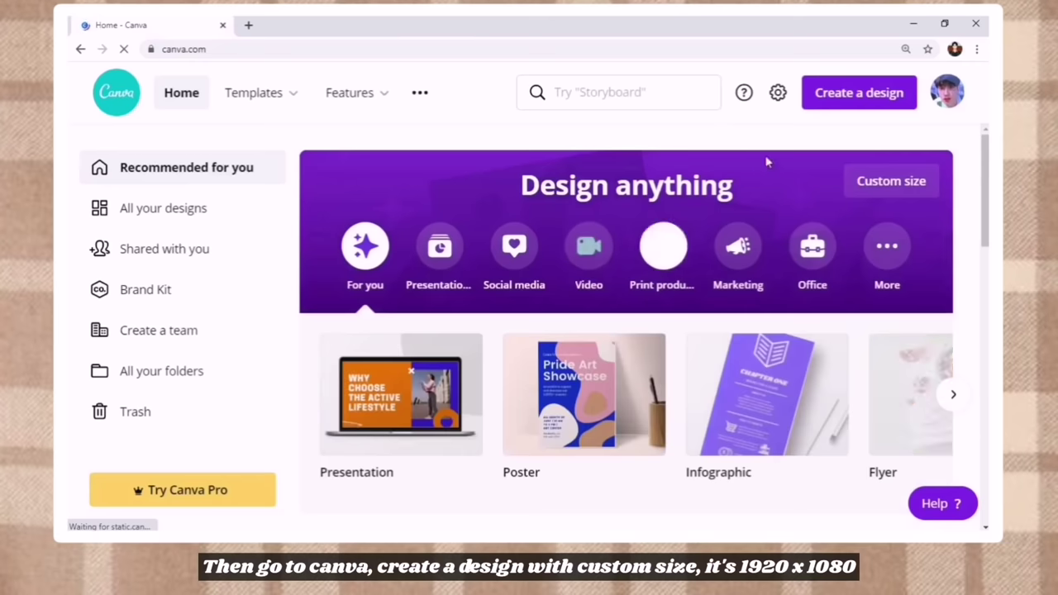
Step: Create a new Canva design with a custom size of 1920 x 1080 px and close the Canva home tab
{"action": "left_click", "coordinate": [868, 94]}
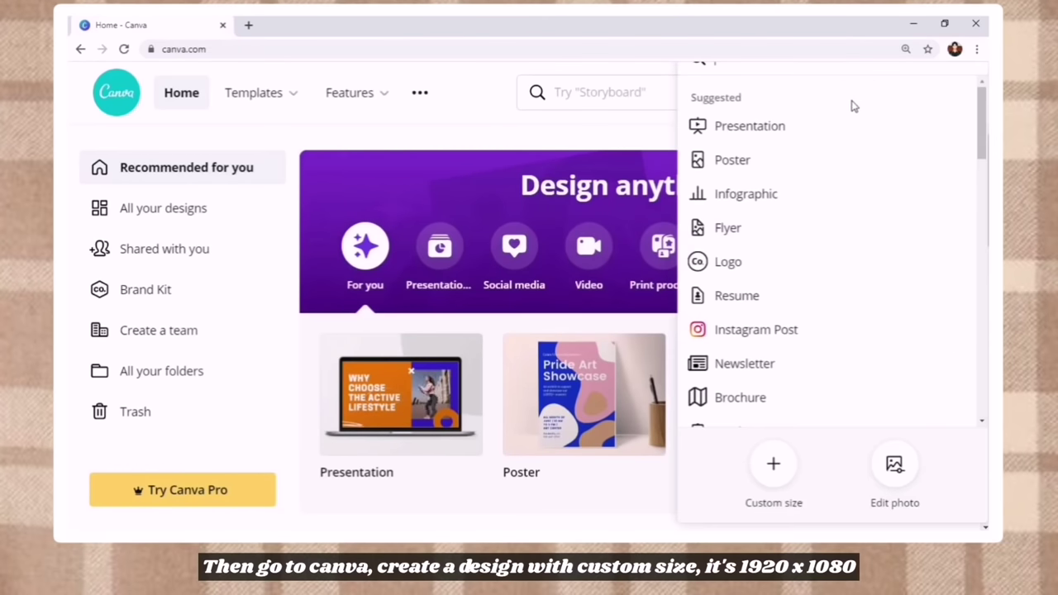
{"action": "left_click", "coordinate": [772, 473]}
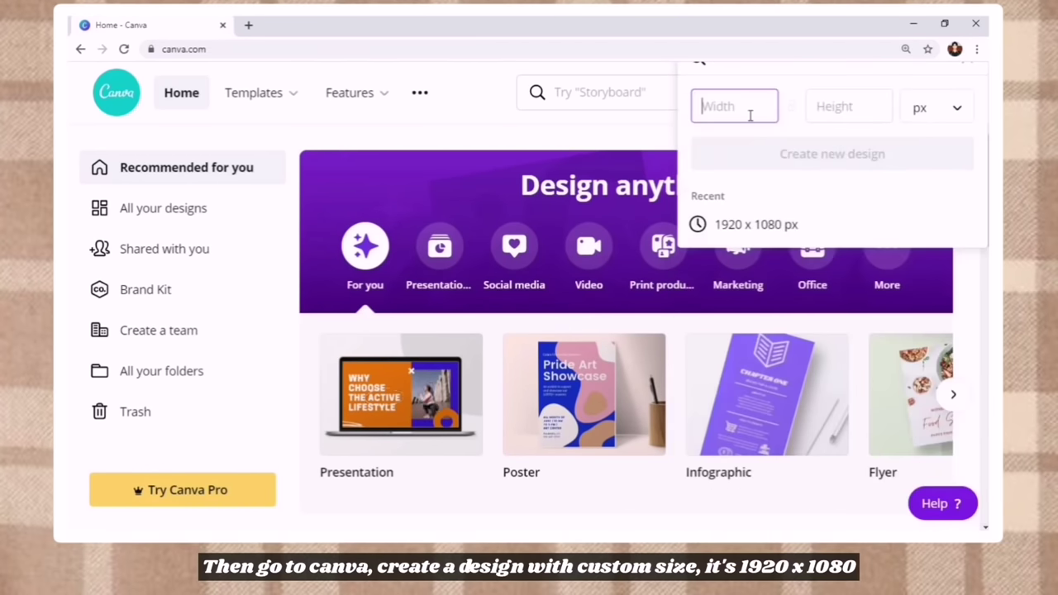
{"action": "key", "text": "Tab"}
{"action": "type", "text": "10"}
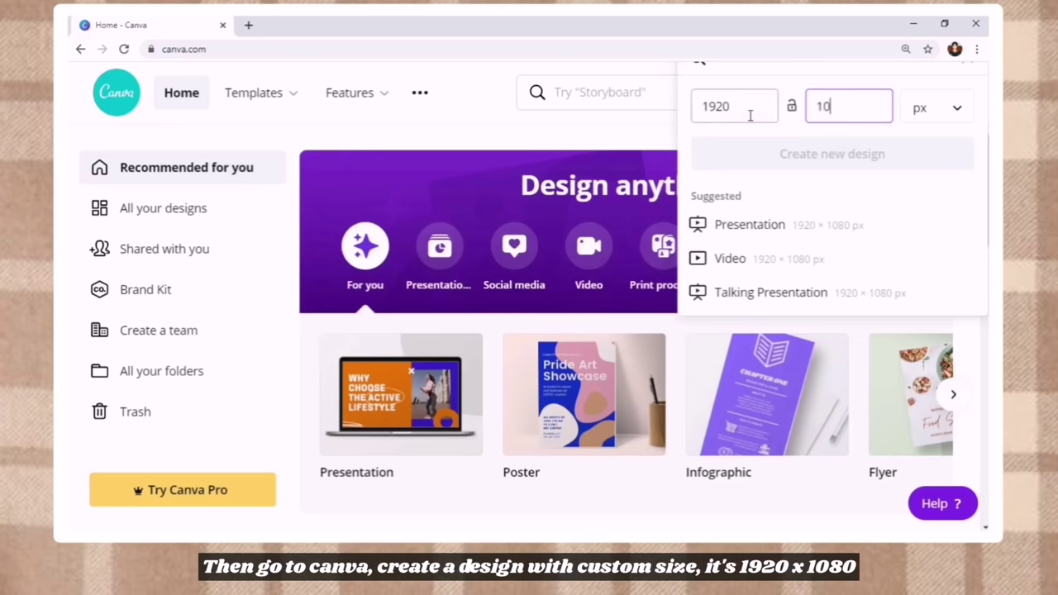
{"action": "type", "text": "80"}
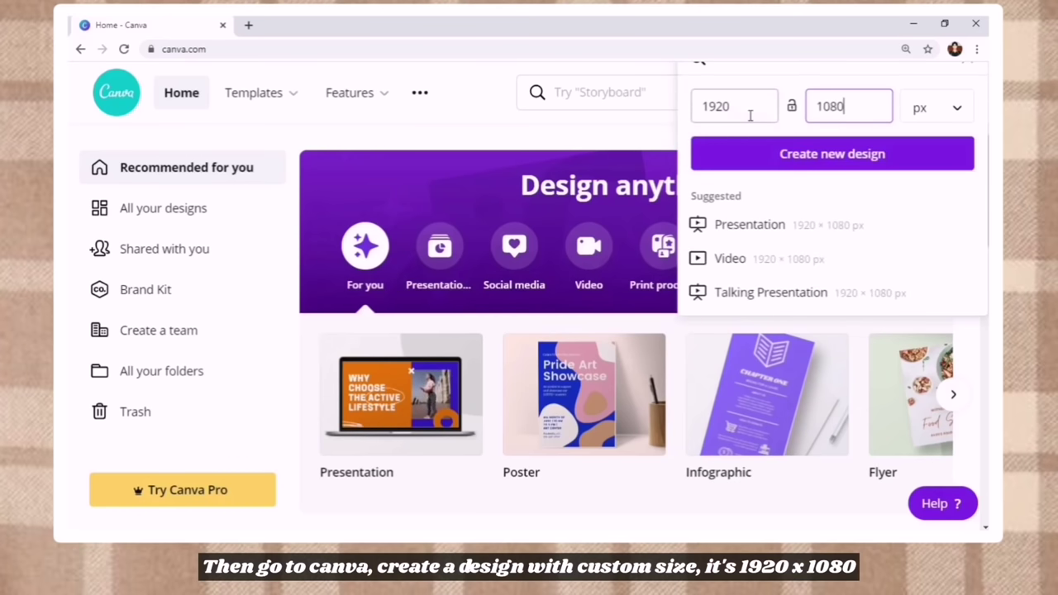
{"action": "left_click", "coordinate": [833, 154]}
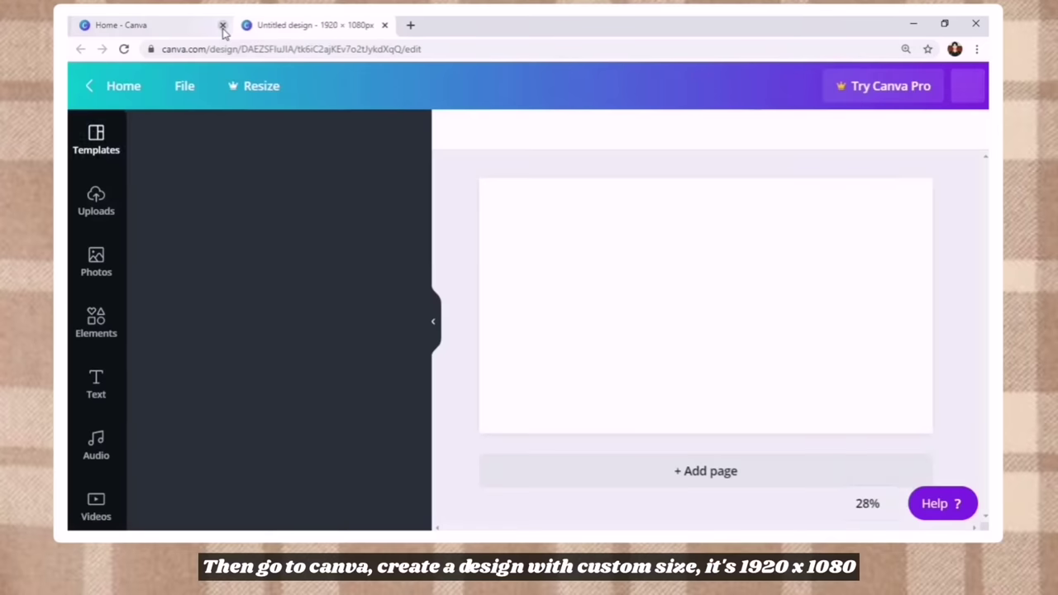
{"action": "left_click", "coordinate": [222, 25]}
Step: Search the templates for "calendar 2021" and open the Ivory Beige Neutral Minimalistic 2021 Calendar Desktop Wallpaper template
{"action": "left_click", "coordinate": [238, 142]}
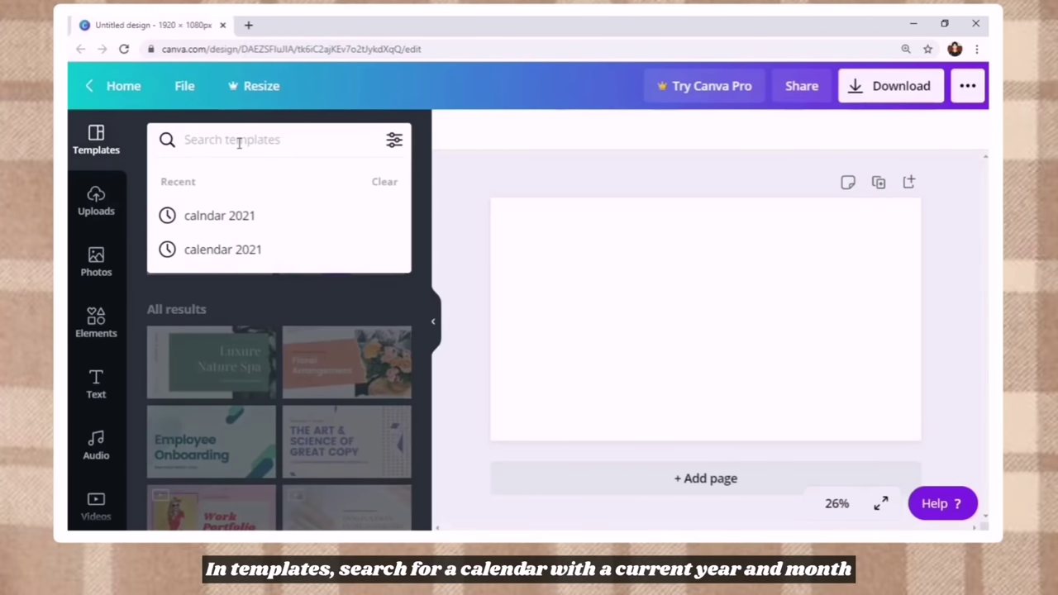
{"action": "type", "text": "calendar 2021"}
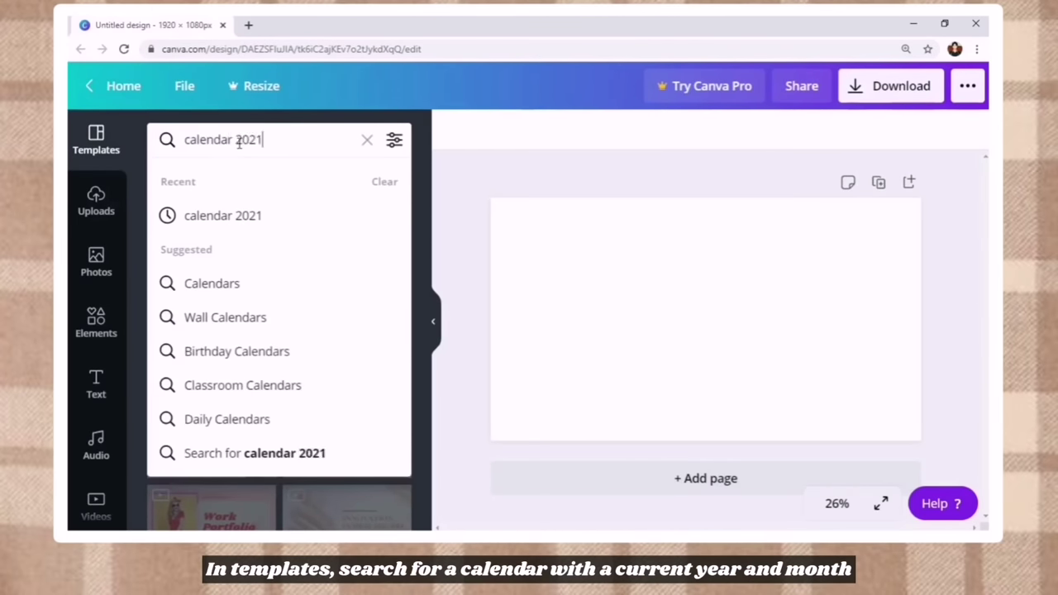
{"action": "key", "text": "Return"}
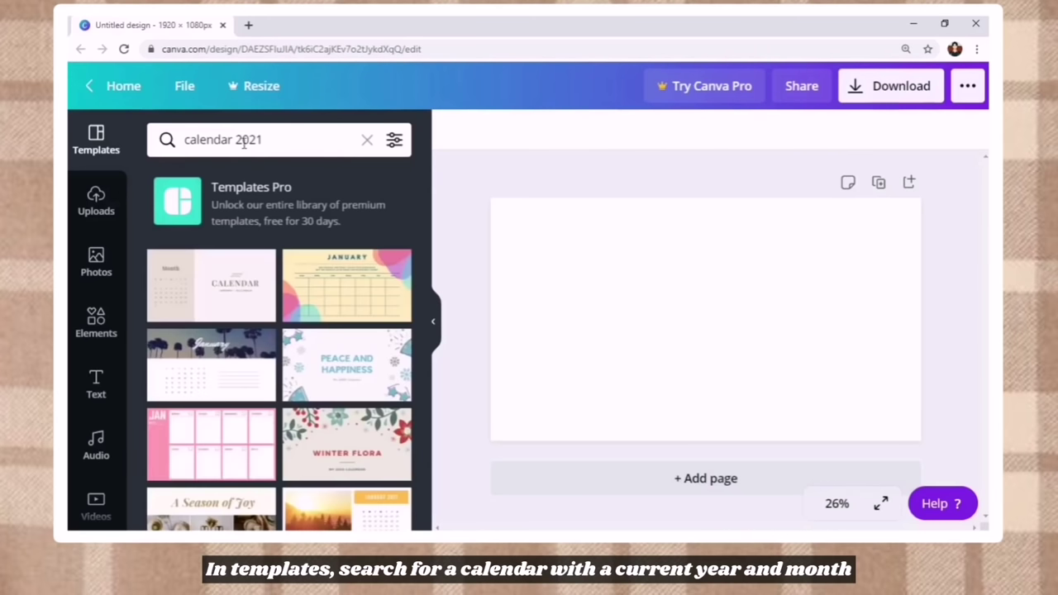
{"action": "left_click", "coordinate": [213, 306]}
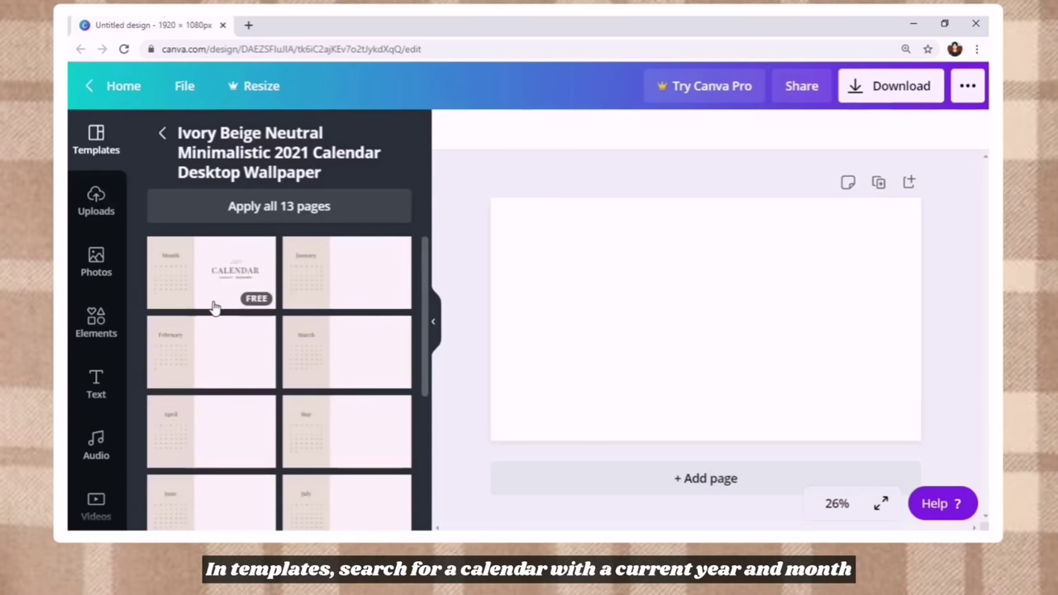
Step: Apply the March page of the Ivory Beige calendar template to the blank design
{"action": "left_click", "coordinate": [330, 360]}
{"action": "left_click", "coordinate": [836, 504]}
{"action": "left_click", "coordinate": [843, 463]}
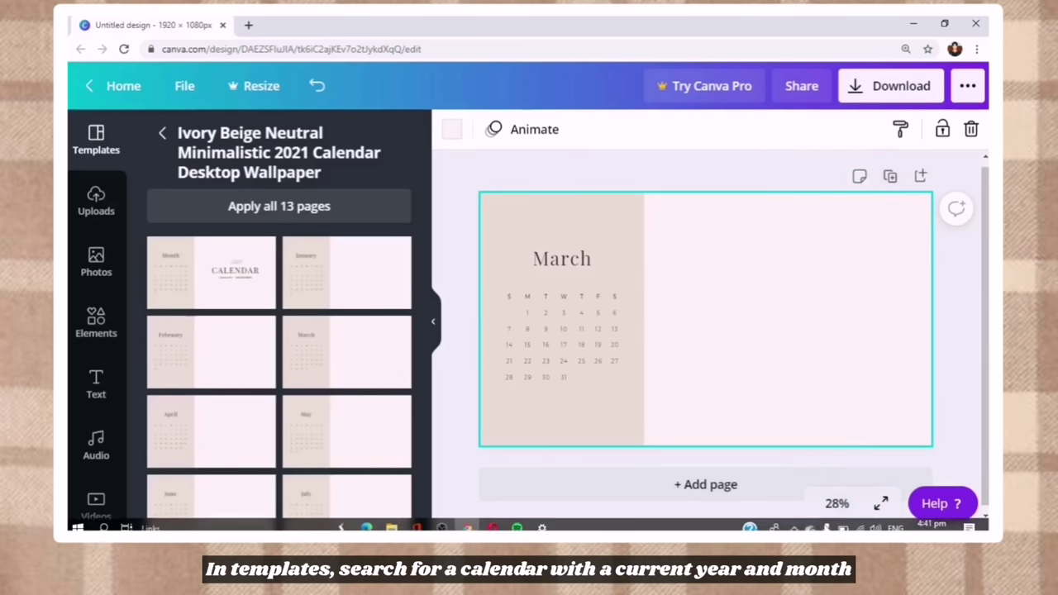
{"action": "left_click", "coordinate": [628, 256]}
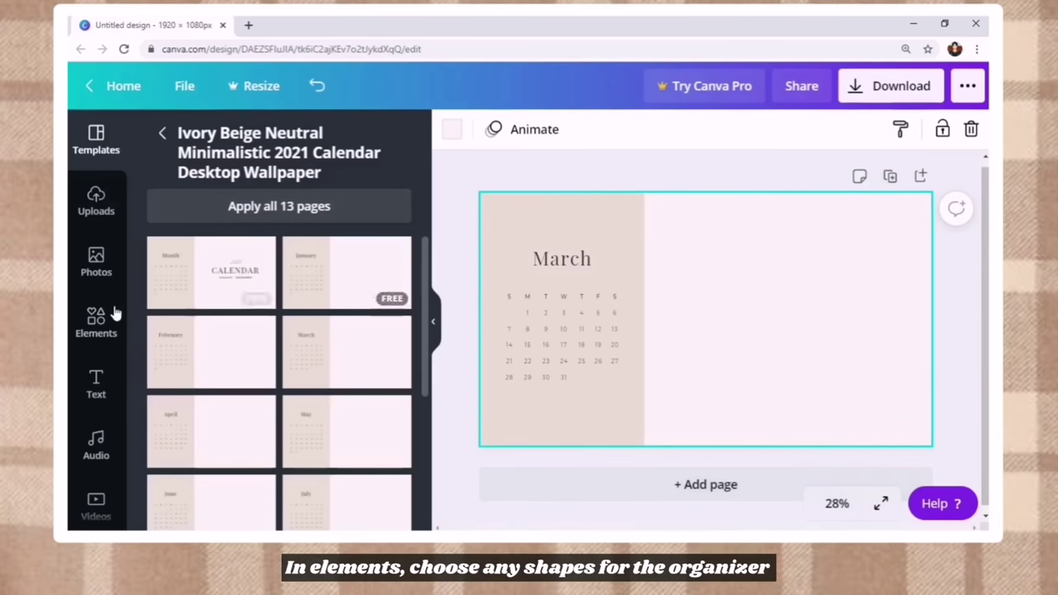
Step: Add a rounded square from the Shapes elements and place it on the empty pink area beside the March calendar
{"action": "left_click", "coordinate": [94, 324]}
{"action": "left_click", "coordinate": [172, 184]}
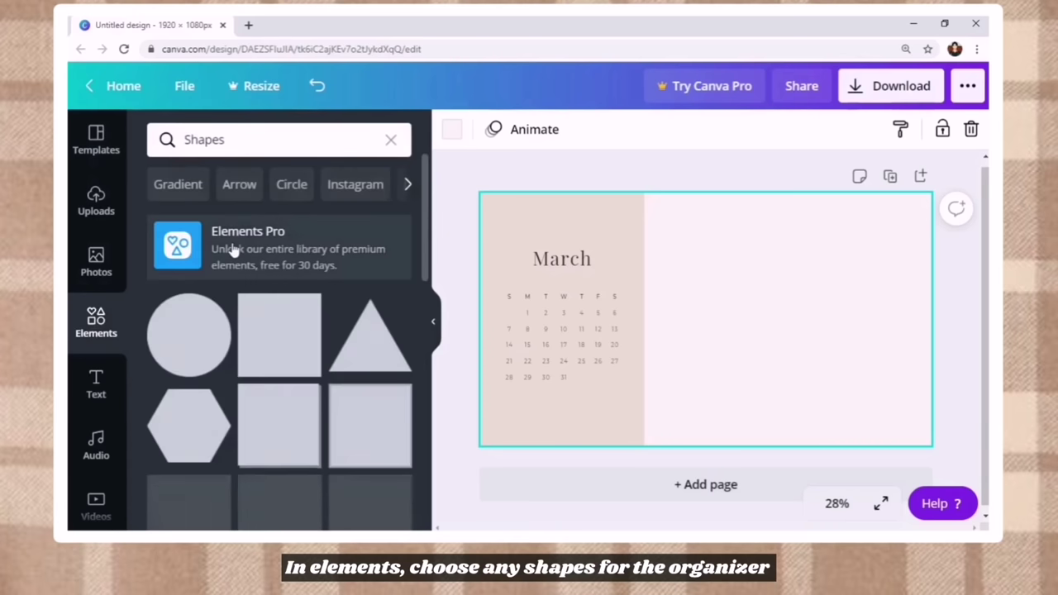
{"action": "scroll", "coordinate": [300, 355], "scroll_direction": "down", "scroll_amount": 5}
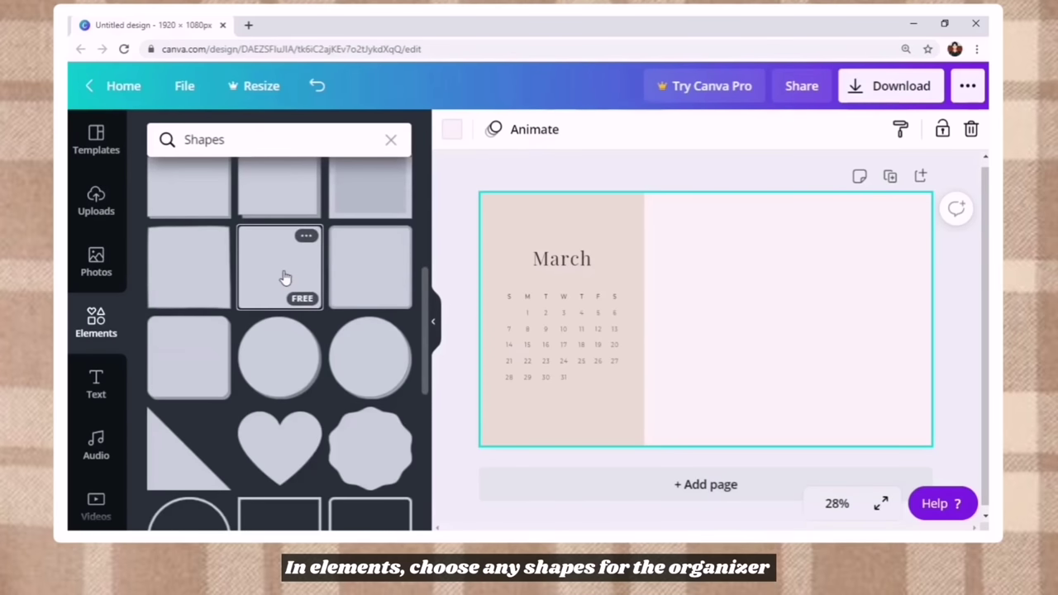
{"action": "left_click", "coordinate": [283, 277]}
{"action": "left_click_drag", "start_coordinate": [689, 313], "coordinate": [730, 288]}
Step: Check the fill colour of the beige calendar panel and open the colour choices for the dark rounded square
{"action": "left_click", "coordinate": [623, 246]}
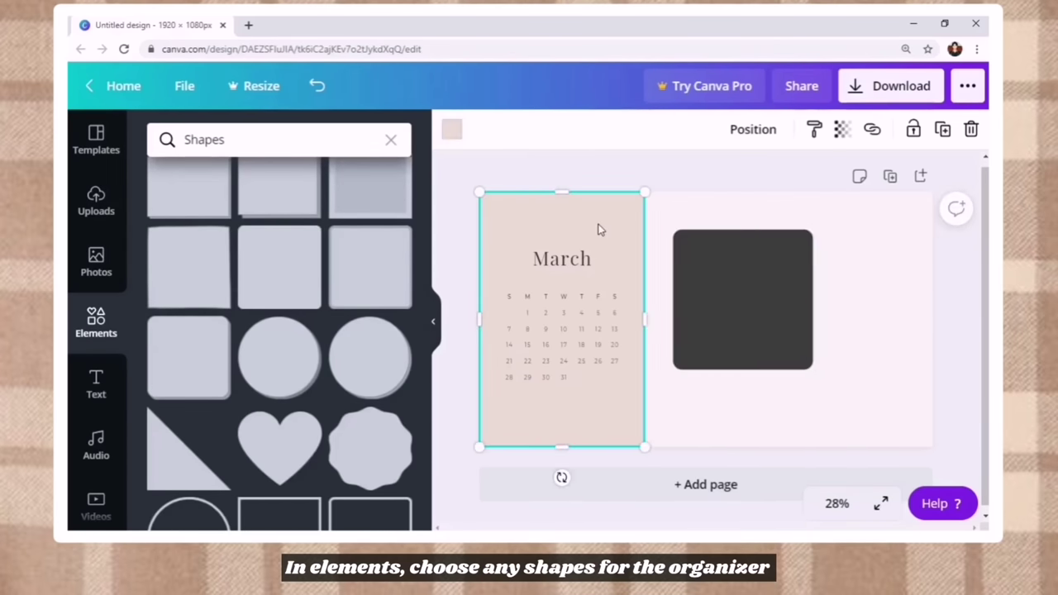
{"action": "left_click", "coordinate": [453, 130]}
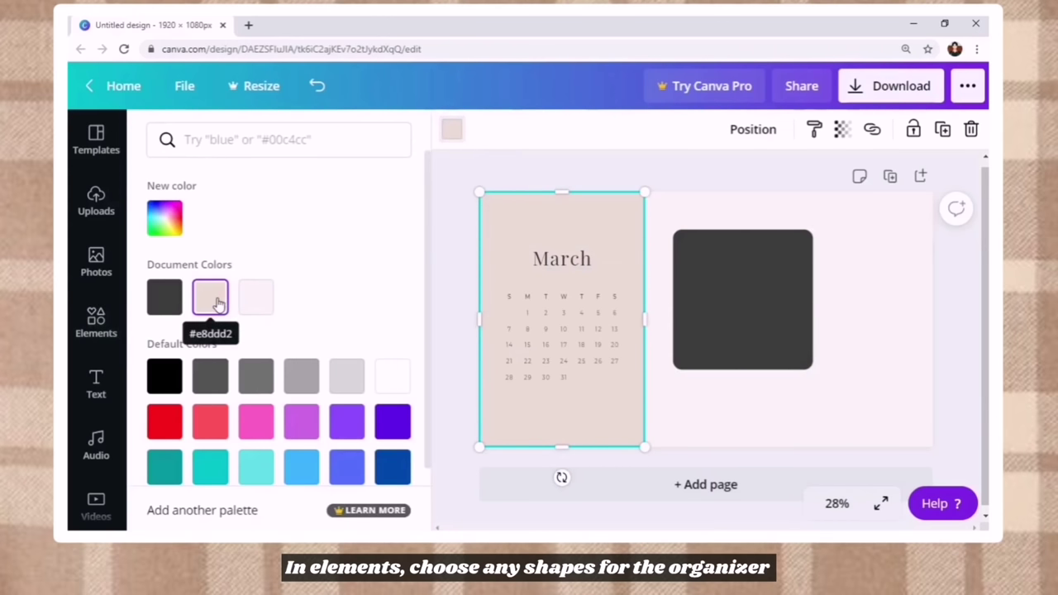
{"action": "left_click", "coordinate": [703, 264]}
{"action": "left_click", "coordinate": [453, 129]}
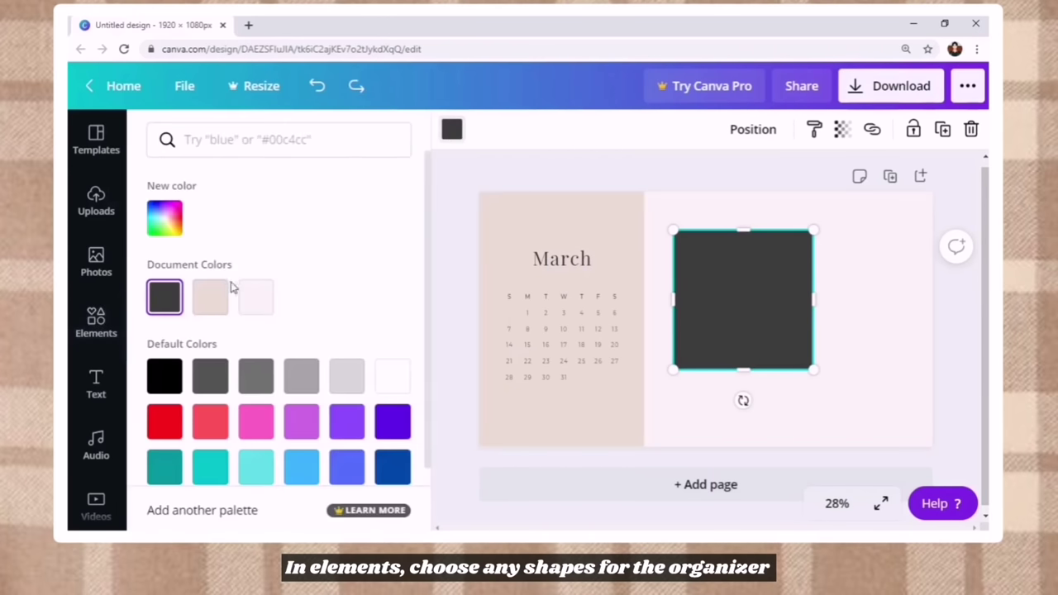